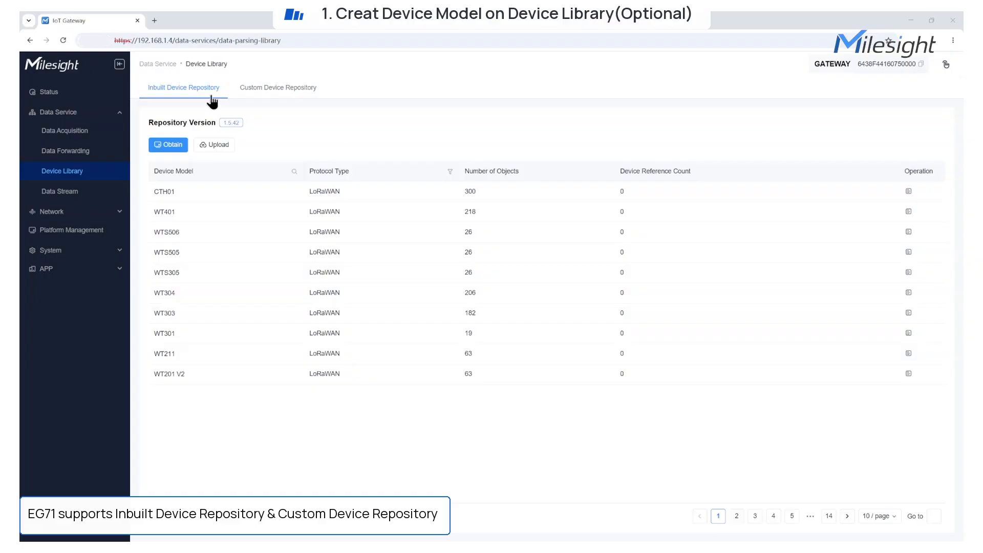
Look over the custom and inbuilt device repositories and page through the inbuilt device models
click(285, 92)
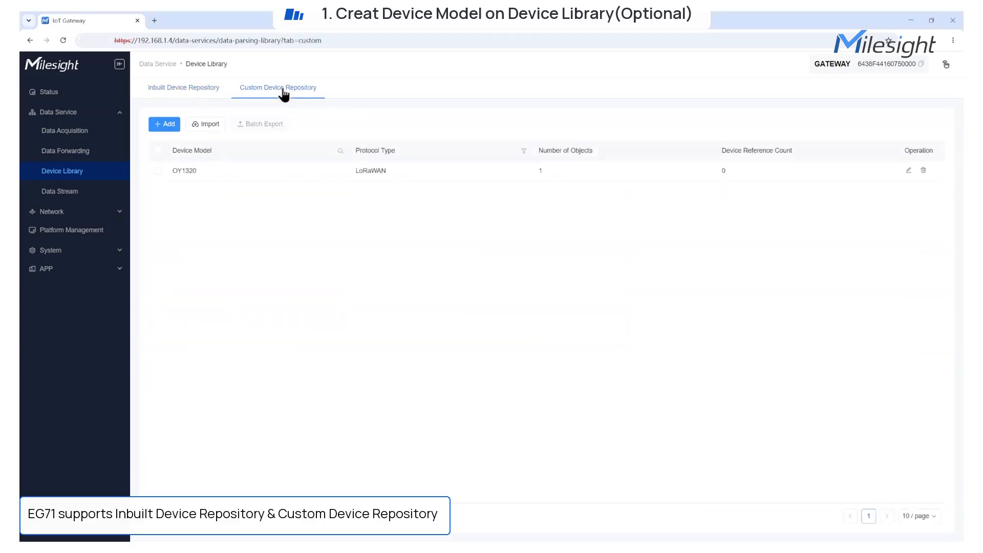
click(200, 90)
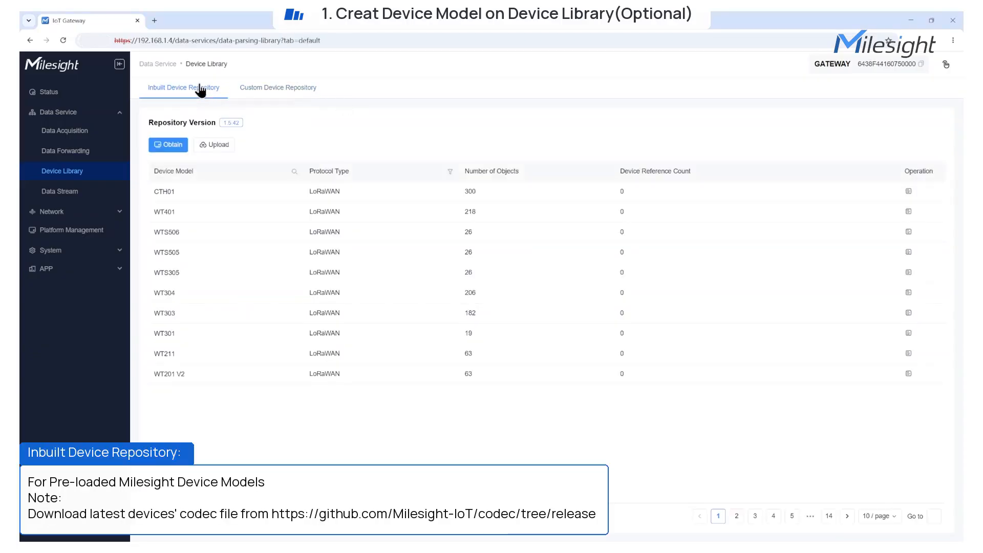
click(847, 516)
click(847, 516)
click(828, 516)
click(718, 516)
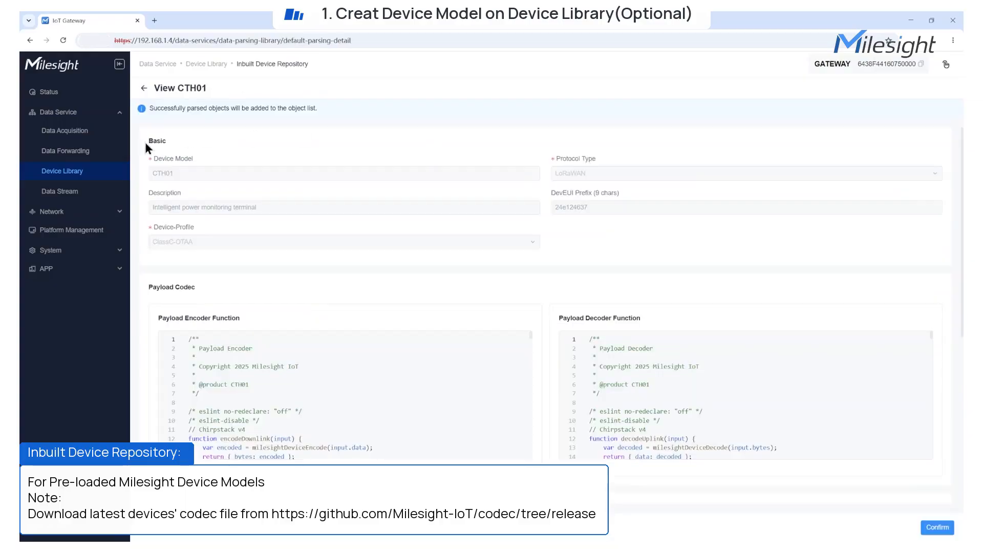
Examine the CTH01 inbuilt model's basic details, payload codec and object list
scroll(256, 307, down, 2)
scroll(593, 307, down, 1)
scroll(592, 308, down, 2)
scroll(454, 408, down, 4)
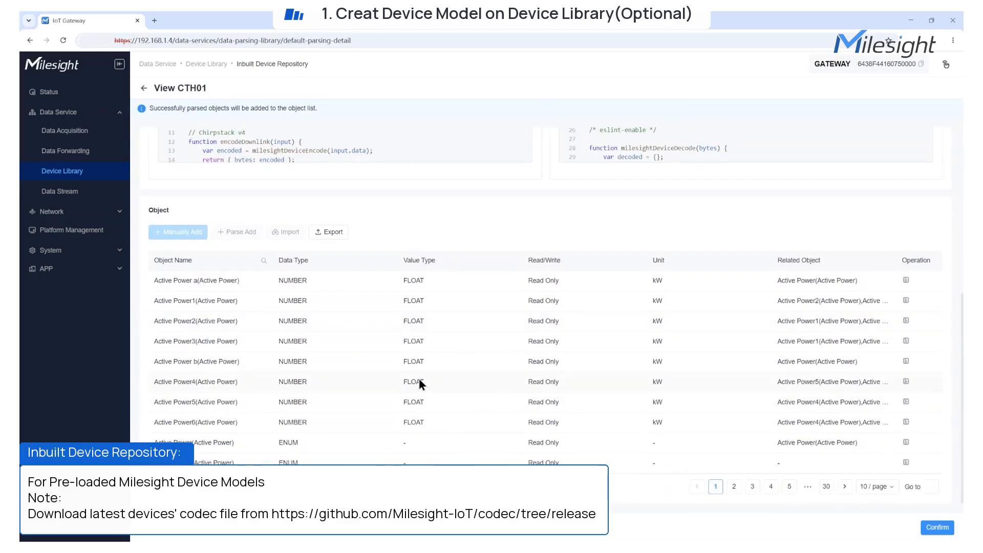
scroll(407, 382, up, 4)
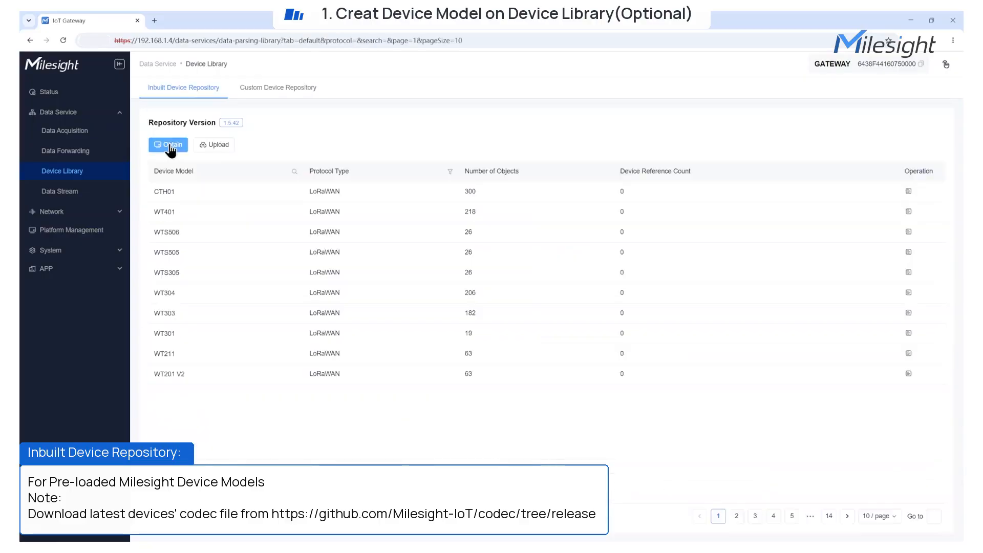
Check the obtain and upload options for the inbuilt repository and the codec release page on GitHub
click(170, 145)
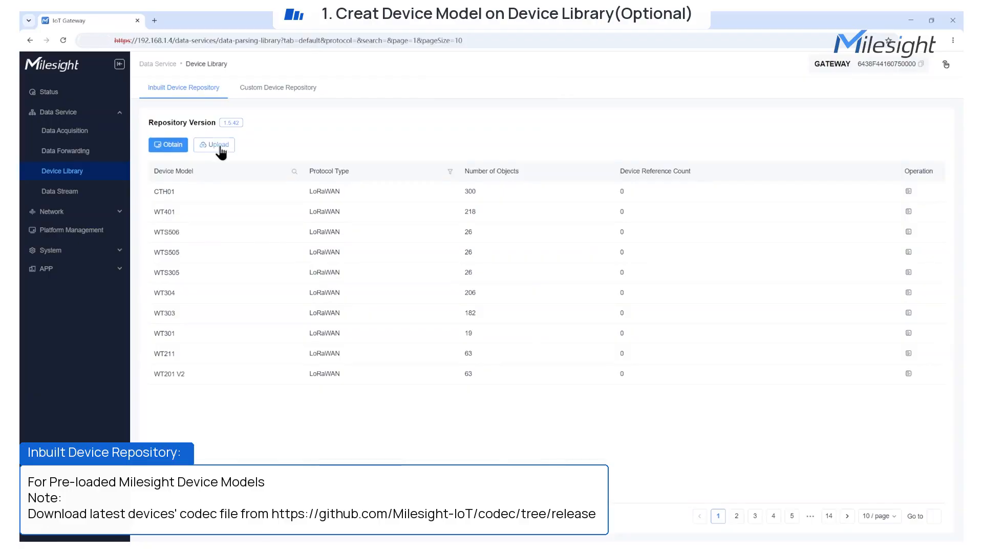
click(218, 147)
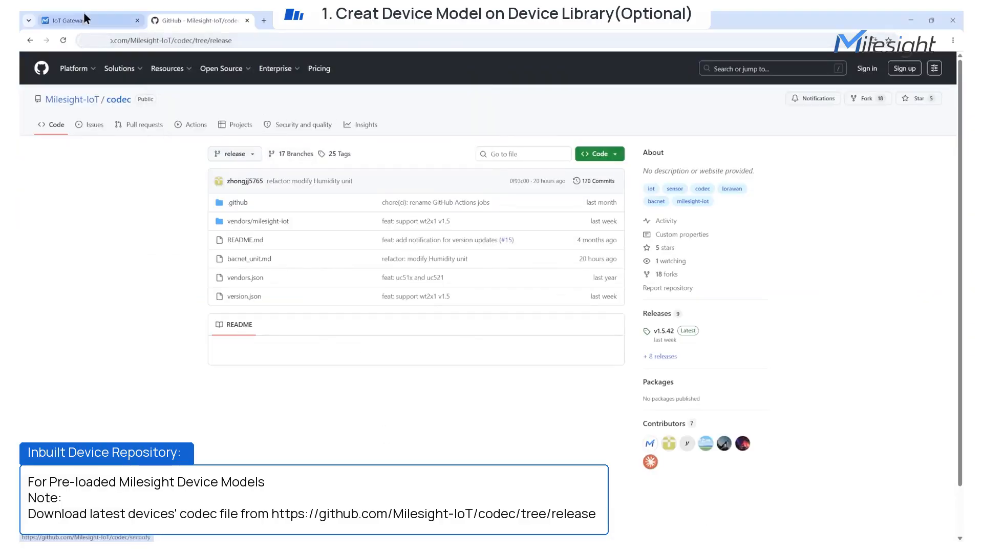
click(105, 19)
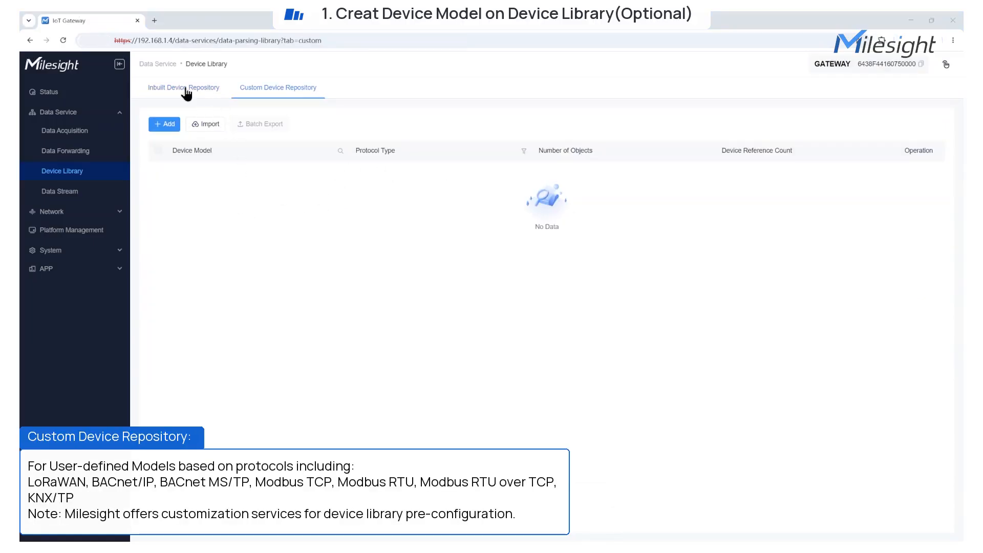
Open the form for a new custom device model and check the available protocol types
click(186, 92)
click(256, 91)
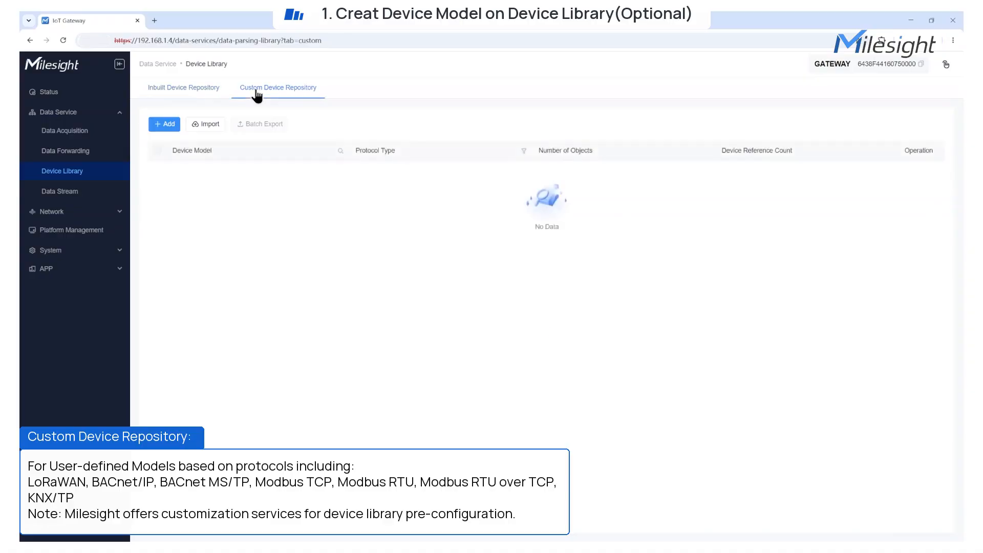
click(165, 125)
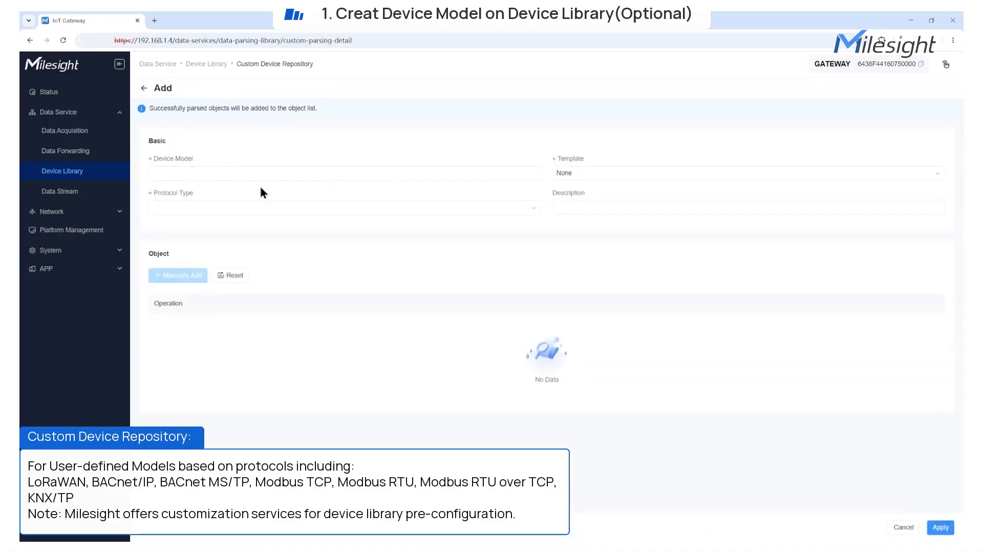
click(278, 208)
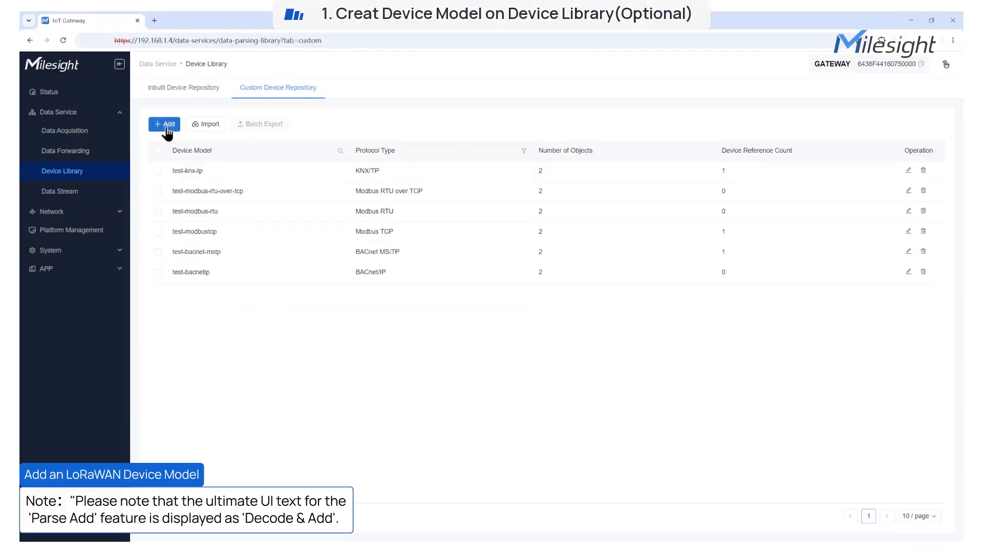
Start a new custom device model named LoRaWAN-Test based on the WT401 template
click(166, 124)
click(177, 171)
text(The)
key(BackSpace)
key(BackSpace)
key(BackSpace)
text(LoRaWAN)
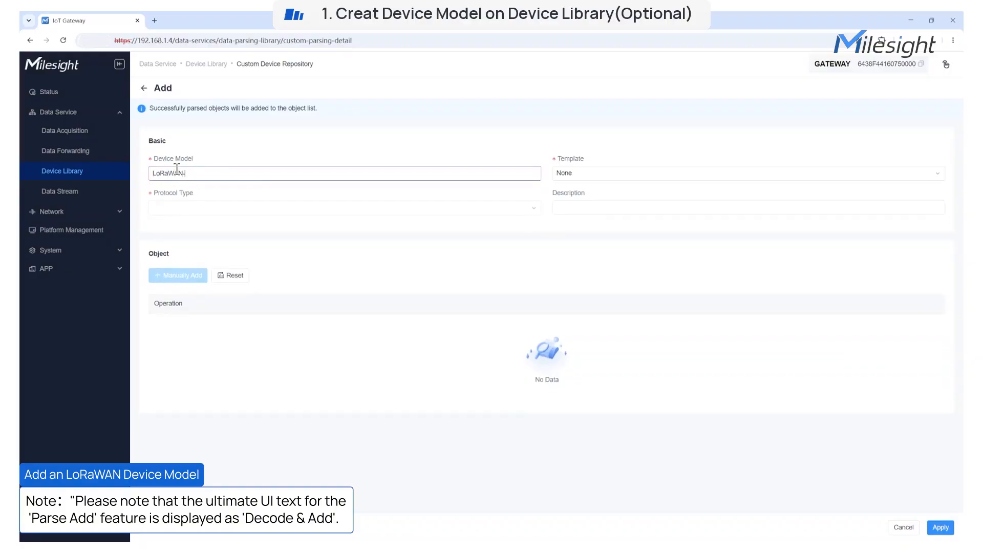
click(597, 173)
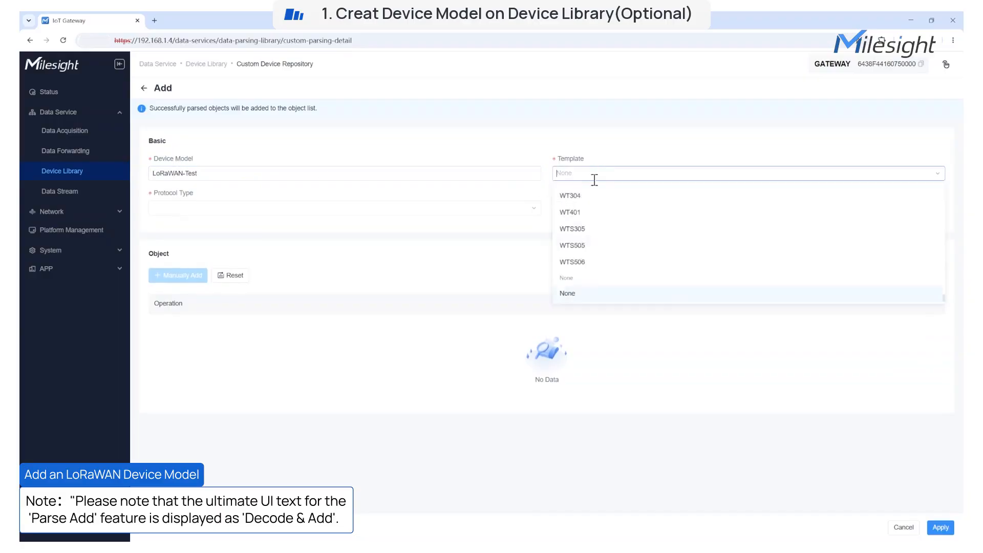
click(577, 212)
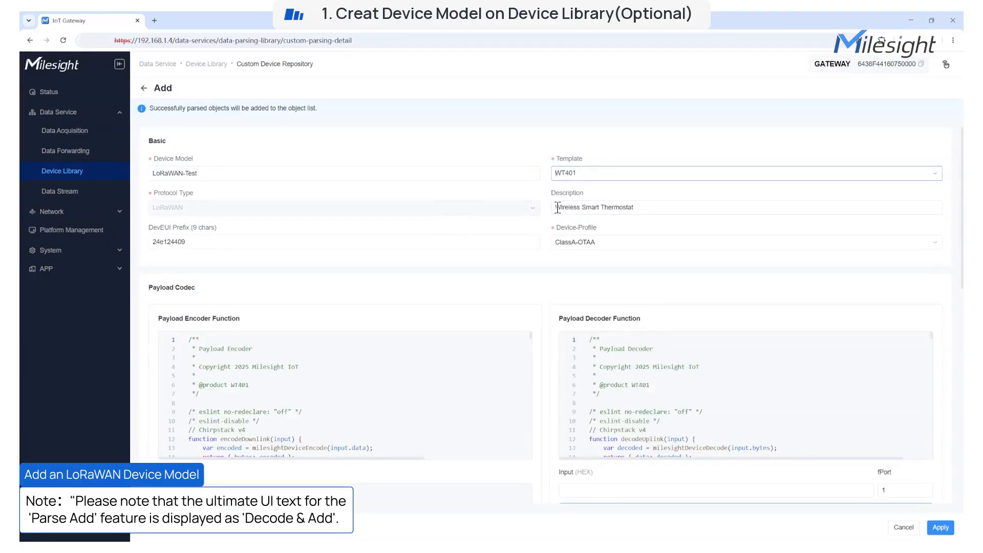
Enable BACnet and Modbus forwarding for the Battery object and save it
scroll(494, 358, down, 3)
scroll(574, 410, down, 3)
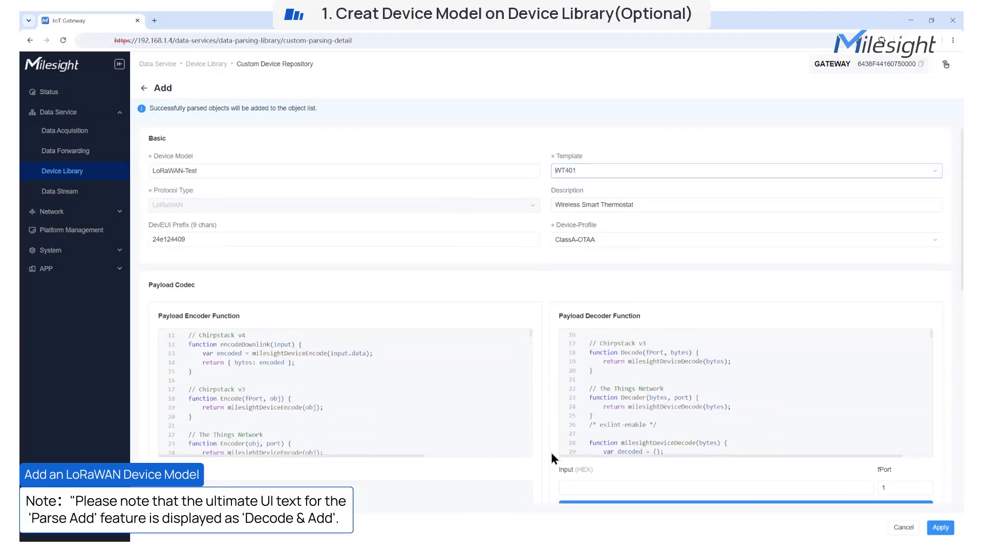
scroll(551, 453, down, 3)
scroll(566, 408, down, 3)
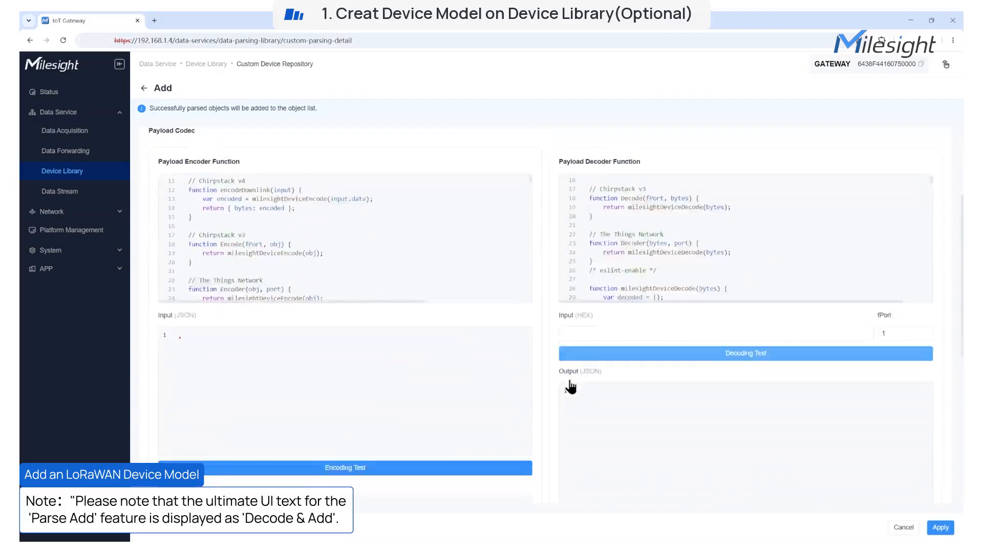
scroll(547, 384, down, 4)
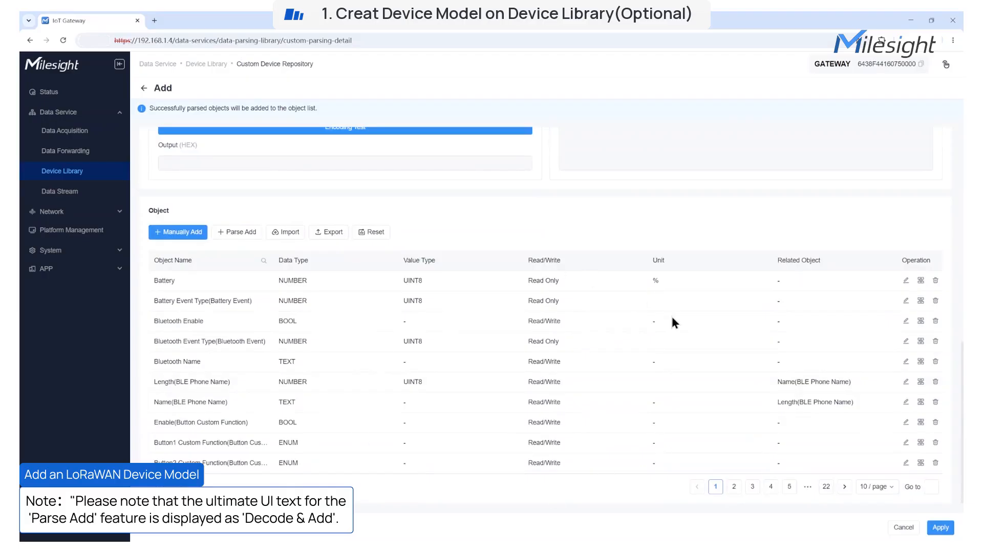
click(905, 279)
click(702, 237)
click(701, 308)
click(940, 526)
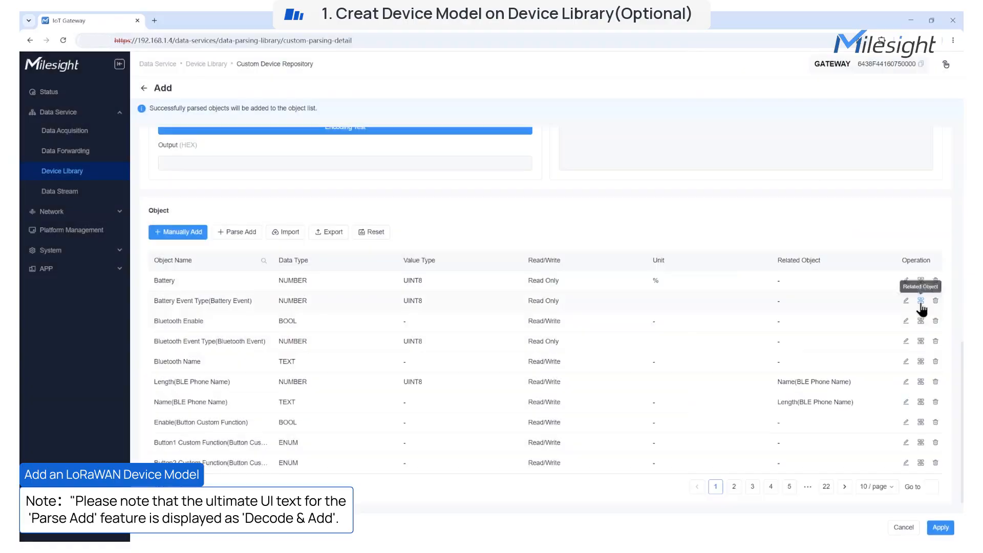
Relate the Battery Event Type object to the Battery object
click(920, 300)
click(707, 138)
click(939, 527)
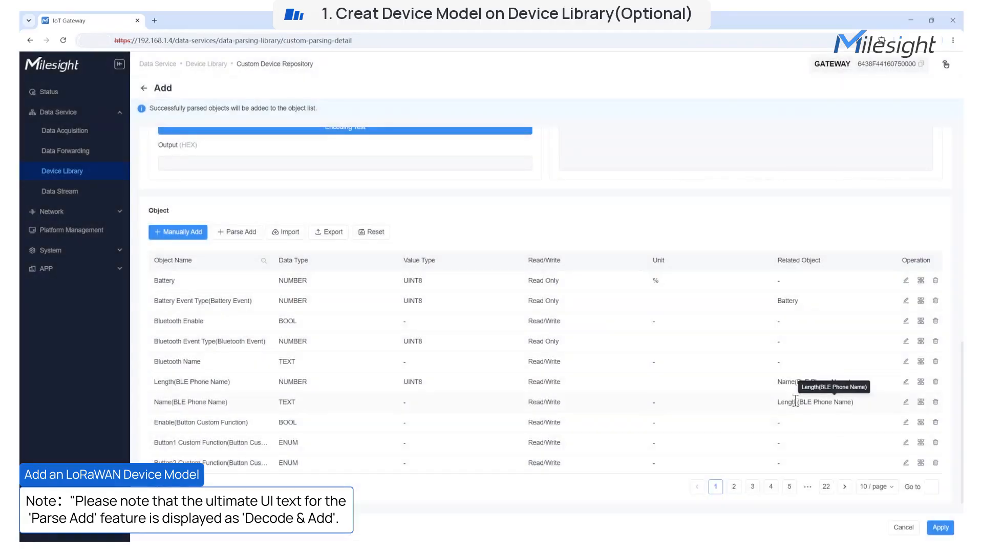
Delete the Button1 Custom Function object and view the blank form for adding an object manually
click(936, 425)
click(557, 313)
click(182, 233)
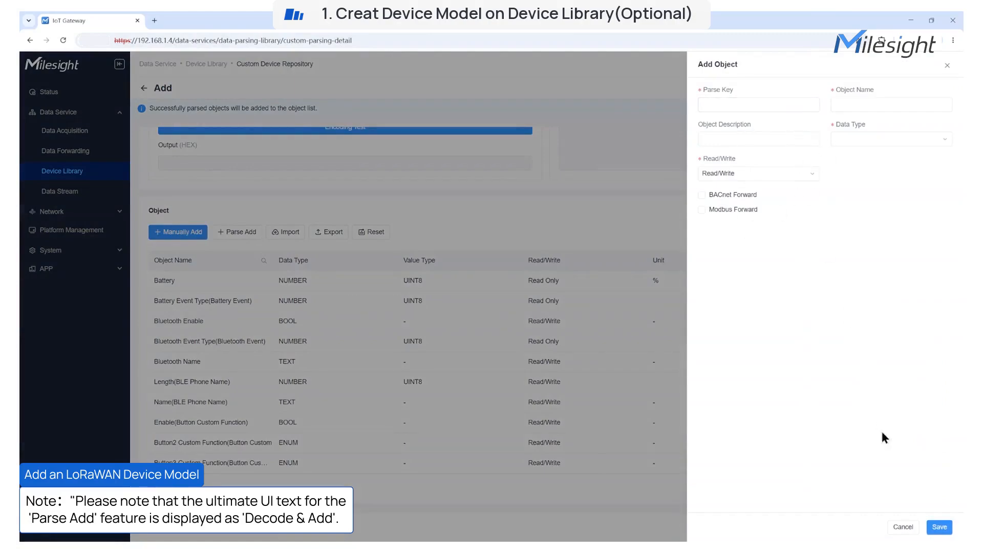
click(904, 528)
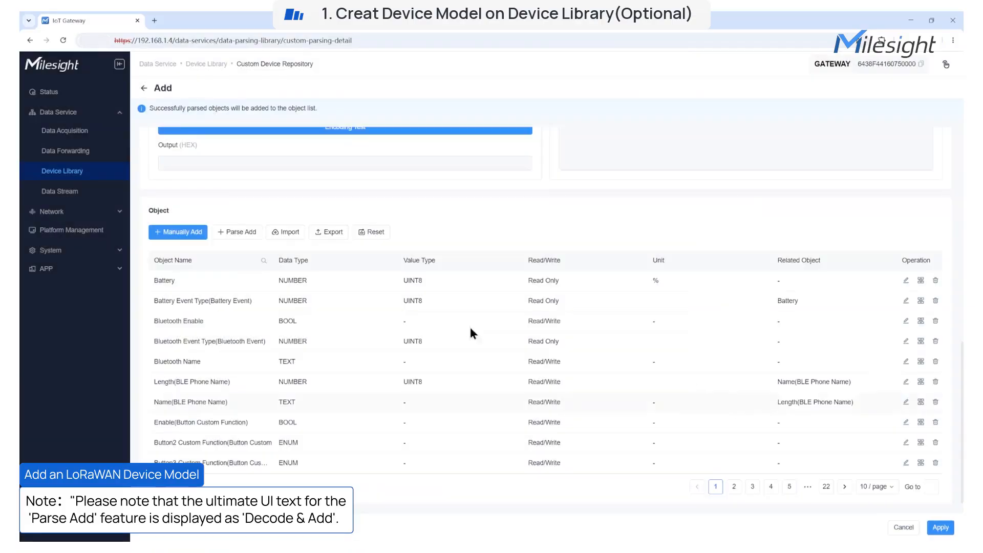
click(237, 232)
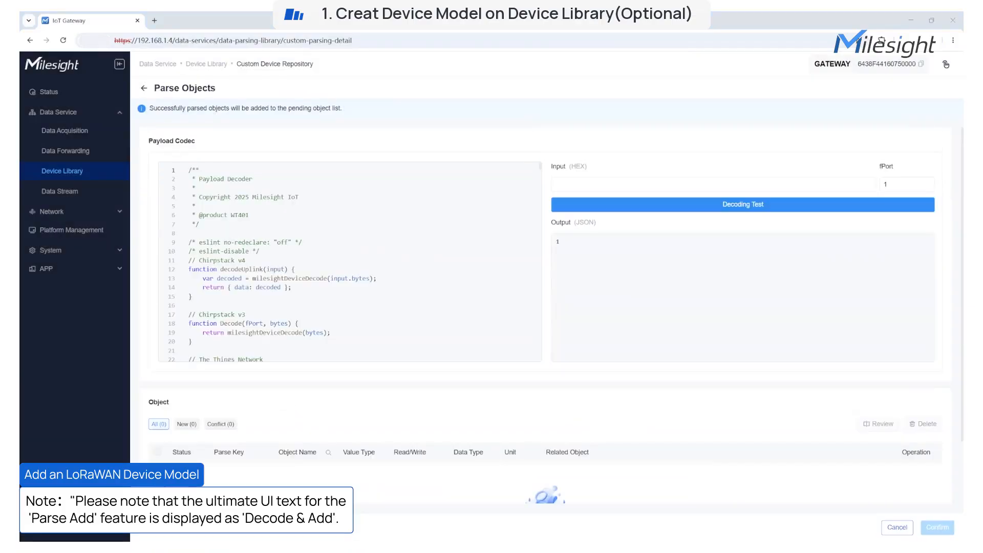
key(ctrl+a)
key(ctrl+v)
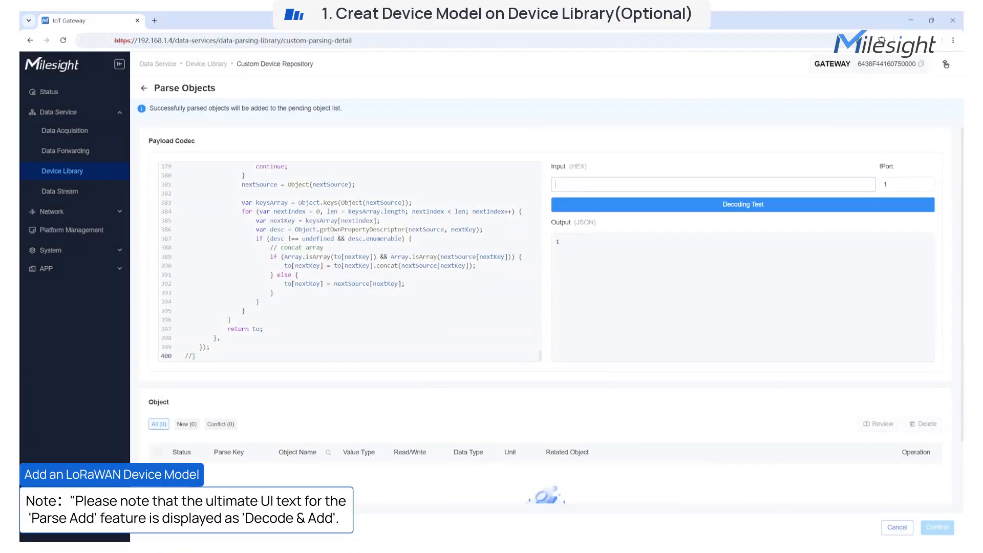
click(707, 185)
key(ctrl+v)
click(639, 207)
scroll(634, 394, down, 2)
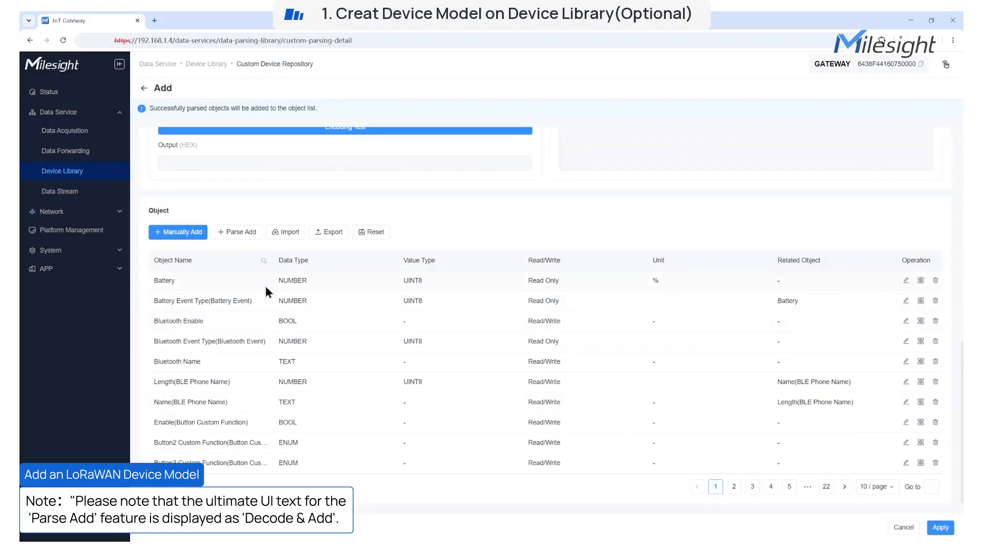
Delete the Battery object, and decode the AM102 payload again to add its parsed objects to the model
click(936, 280)
click(558, 314)
click(248, 234)
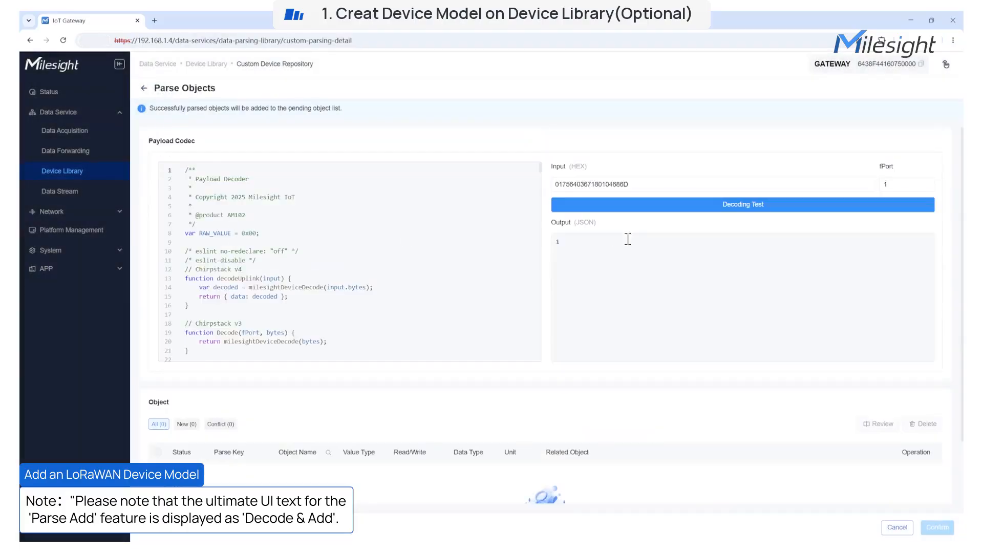
click(610, 209)
scroll(451, 460, down, 2)
click(937, 528)
click(606, 315)
Set the template to None and the protocol to LoRaWAN, and fill in the model name, description, DevEUI prefix and device profile
scroll(512, 321, up, 10)
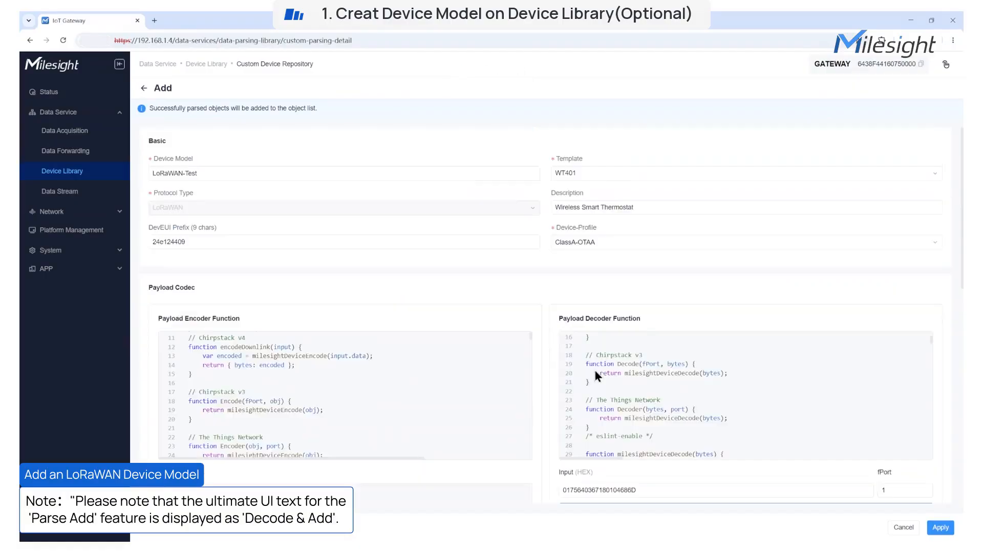
click(591, 173)
click(579, 292)
click(347, 208)
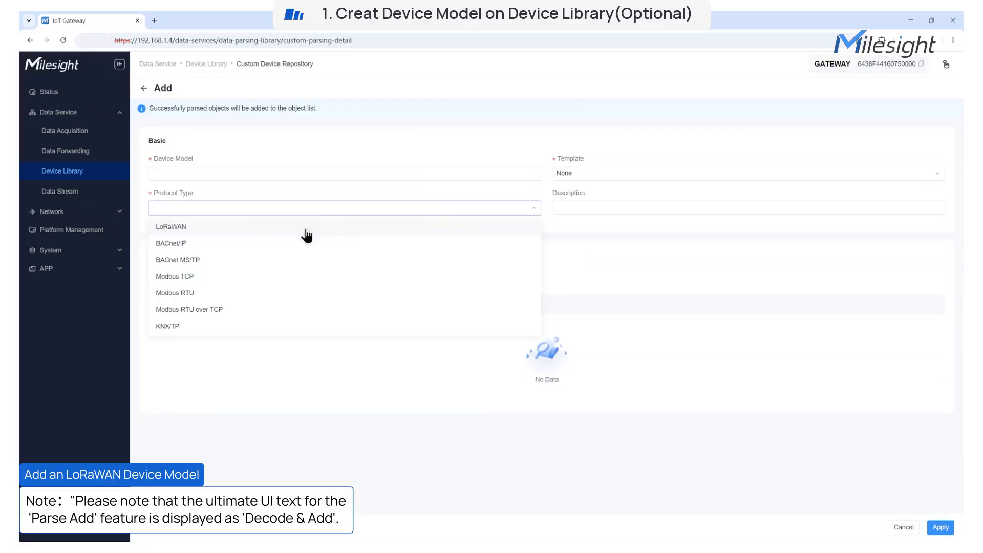
click(346, 224)
click(201, 173)
click(220, 191)
click(571, 208)
click(610, 229)
click(487, 241)
click(217, 264)
click(584, 242)
click(588, 277)
scroll(615, 344, down, 3)
scroll(360, 292, down, 5)
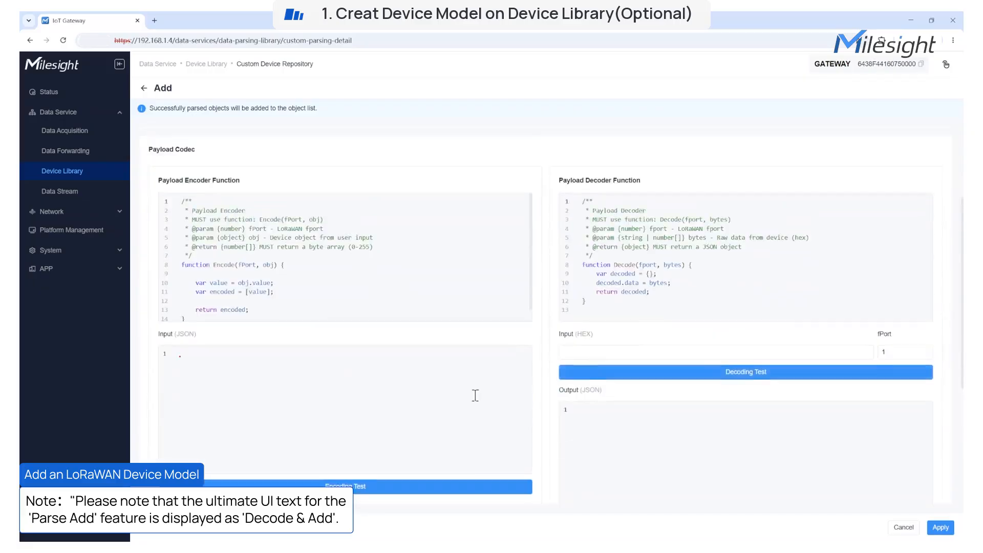
click(193, 365)
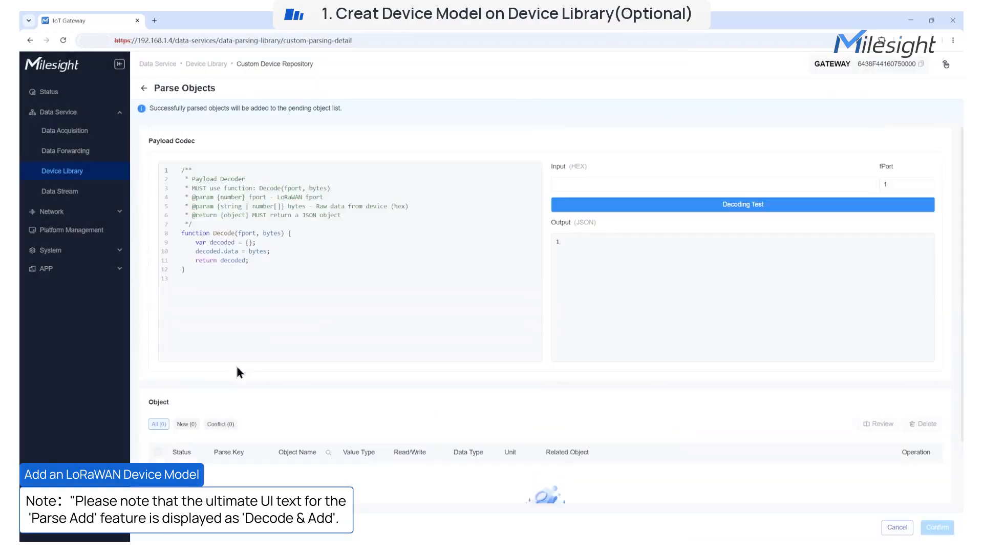
key(ctrl+a)
key(ctrl+v)
click(813, 184)
key(ctrl+v)
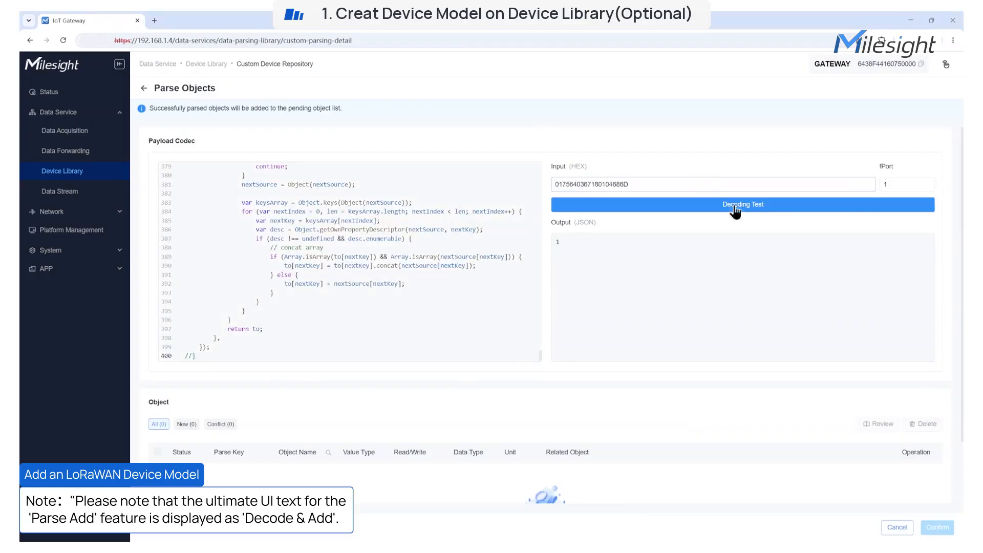
Run the decoding test and confirm adding the parsed objects to the device model
click(735, 209)
scroll(757, 375, down, 2)
click(936, 528)
click(596, 312)
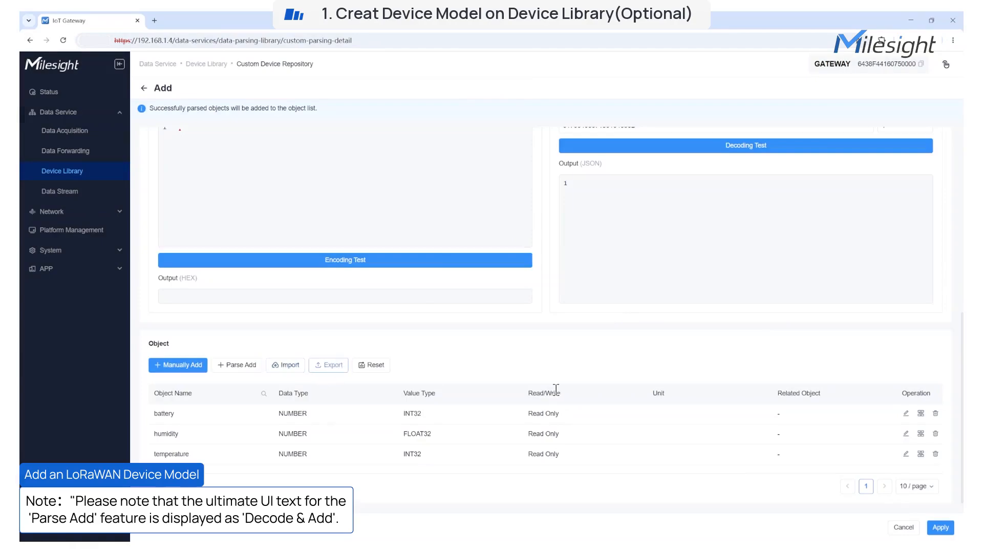
Review the completed LoRaWAN device model and apply it to the custom device repository
scroll(812, 397, up, 4)
scroll(812, 397, up, 3)
click(940, 527)
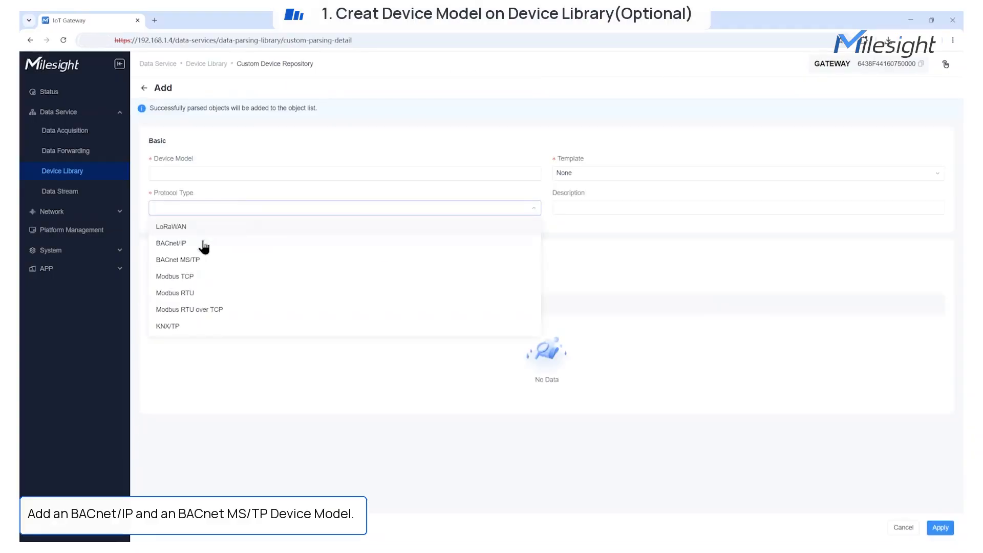
Set up a BACnet/IP device model named test-bacnetip with the description "BACnet/IP thermostat template for testing"
click(200, 240)
click(199, 172)
text(test-bacnetip)
click(555, 211)
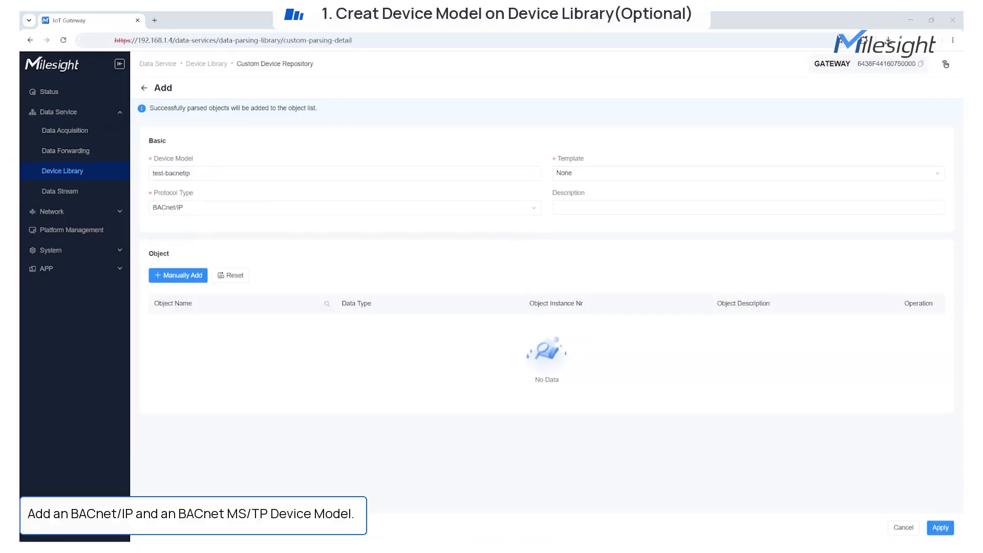
text(BACnet/IP thermostat template for testing)
Add an Analog-Input object named temperature with the description "room temperature" and object instance number 1
click(178, 275)
click(720, 104)
text(temperature)
click(855, 103)
text(room temperature)
click(783, 139)
click(748, 160)
click(853, 139)
text(1)
click(939, 528)
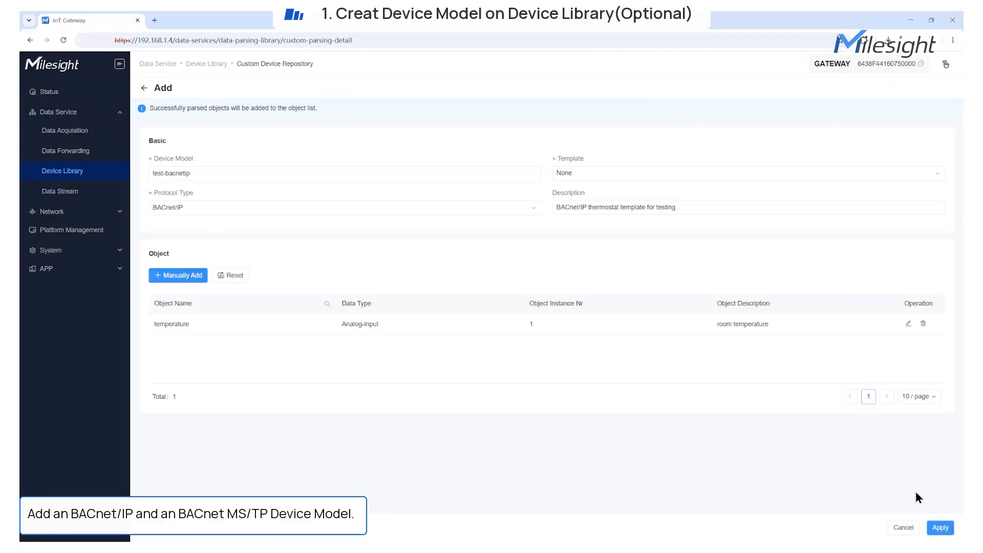
Add a Binary-Output object named fan with description "fan status" and instance number 2, and apply the BACnet/IP device model
click(178, 275)
click(719, 104)
text(fan)
click(840, 104)
text(fan status)
click(785, 140)
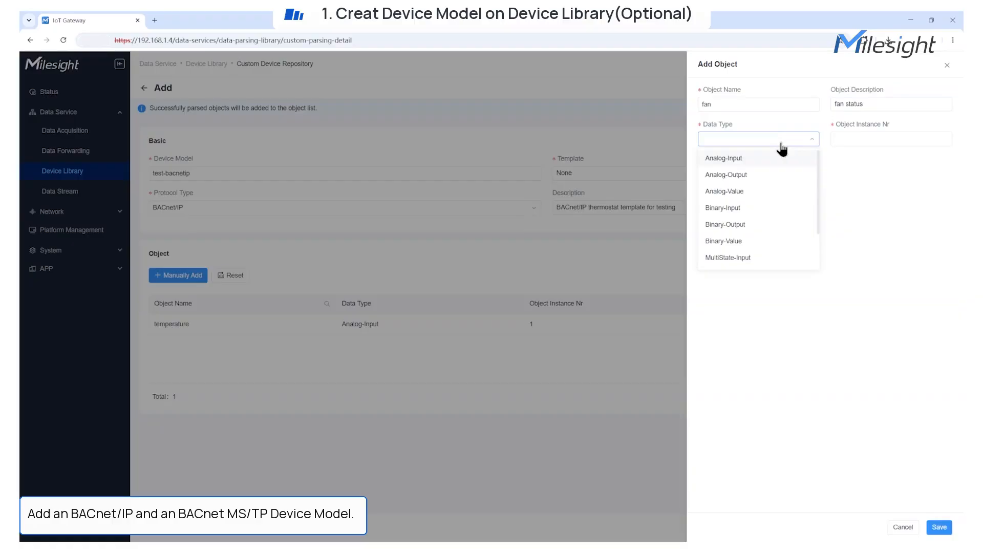
click(743, 225)
key(Tab)
text(2)
click(935, 527)
click(938, 528)
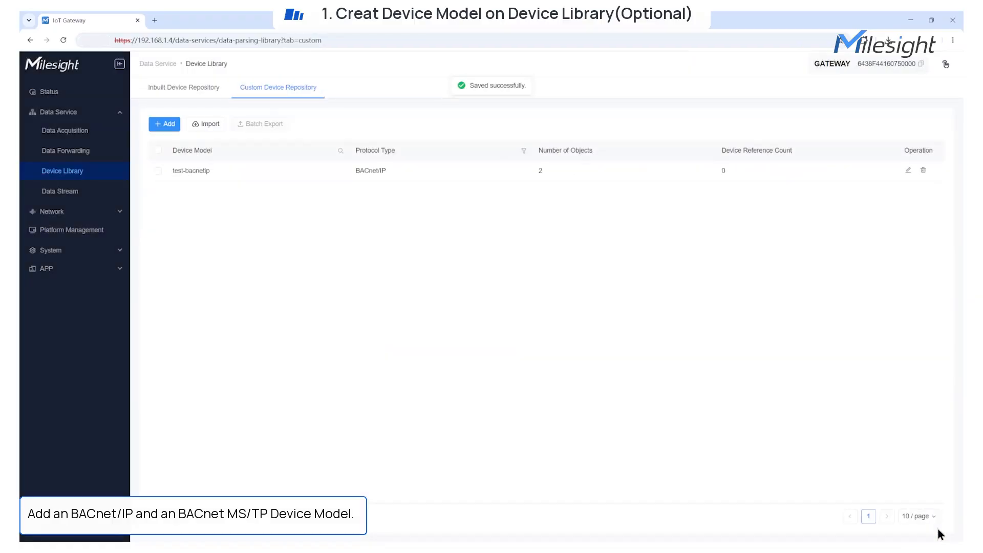
Set up a BACnet MS/TP device model named test-bacnet-mstp with the description "VAV"
click(164, 124)
click(513, 213)
click(491, 242)
click(211, 175)
text(test-bacnet-mstp)
click(574, 205)
text(VAV)
Add an Analog-Input object named airflow with the description "current airflow in CFM" and object instance number 1
click(178, 275)
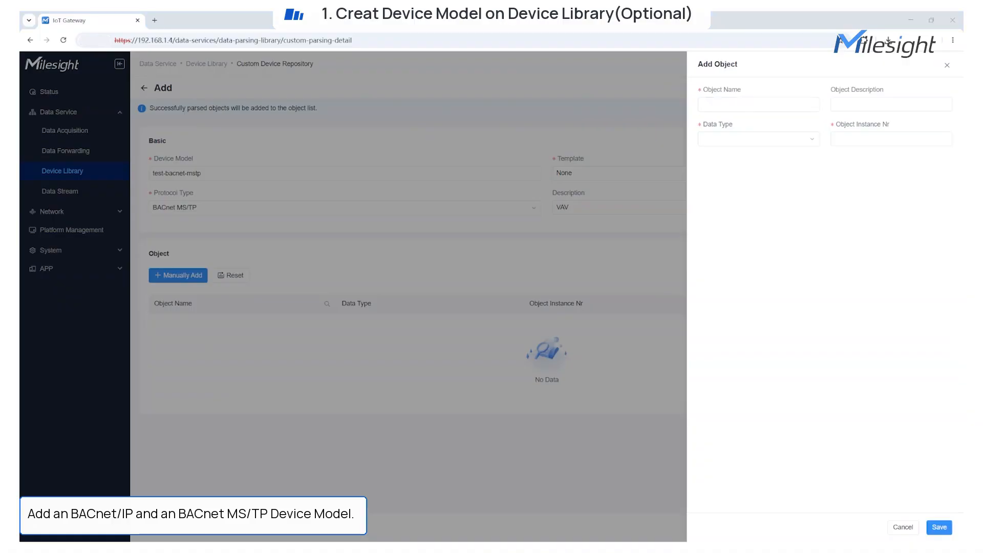
click(731, 104)
text(airflow)
click(836, 104)
text(curren)
click(758, 139)
click(732, 156)
click(891, 138)
text(1)
click(939, 527)
Add an Analog-Output object named Damperposition, described as "Damper Opening Percentage", with instance number 2, and apply the BACnet MS/TP model
click(747, 105)
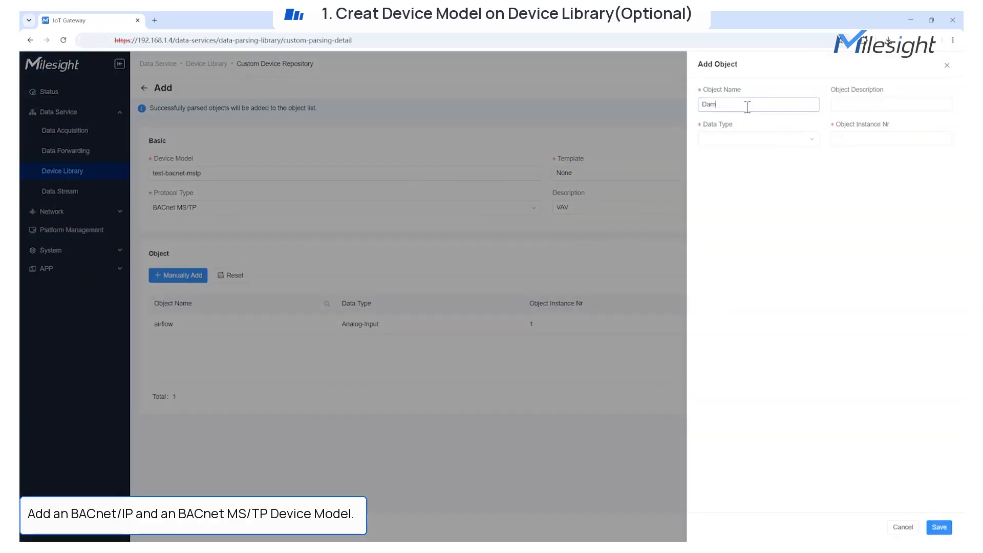
click(850, 108)
text(Damper Opening Percentage)
click(758, 139)
click(732, 174)
click(845, 139)
text(2)
click(939, 528)
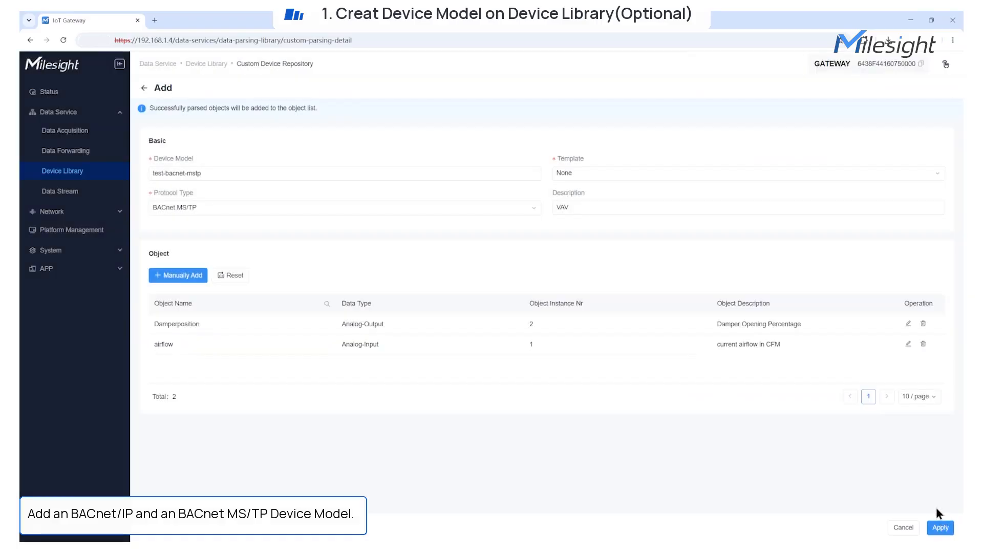
click(939, 527)
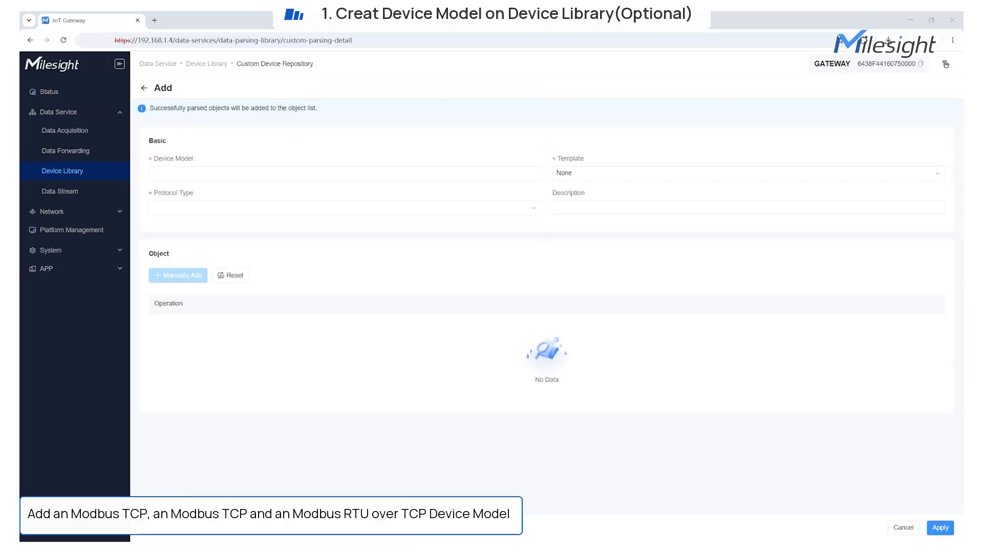
Set up a Modbus TCP device model named test-modbustcp with the description "power meter"
click(235, 207)
click(235, 276)
click(179, 173)
text(test-modbustcp)
click(572, 207)
text(power meter)
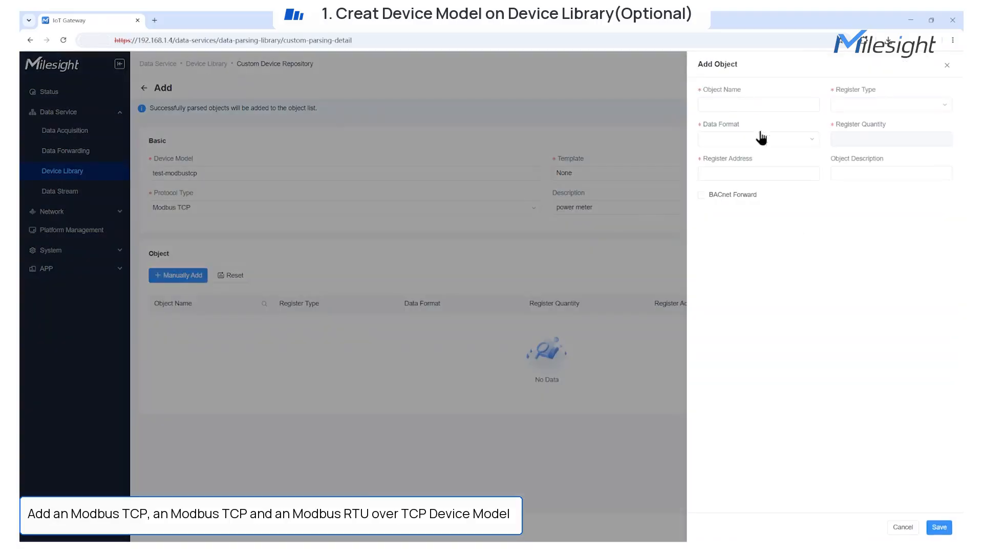
Define a Voltage object as an Input Register with data format Float32_dcba and register address 30000
click(734, 105)
text(Voltage)
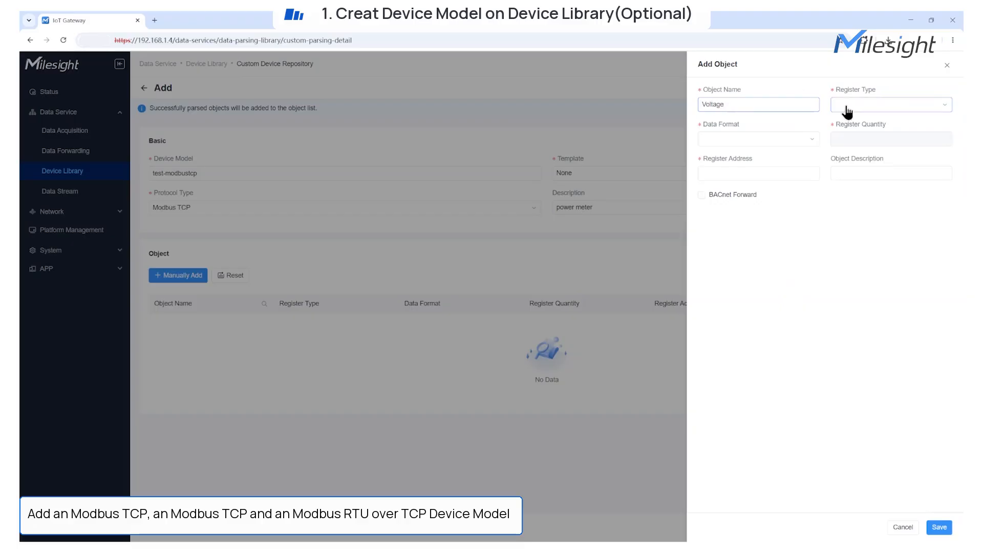
click(852, 169)
click(771, 139)
scroll(766, 199, down, 5)
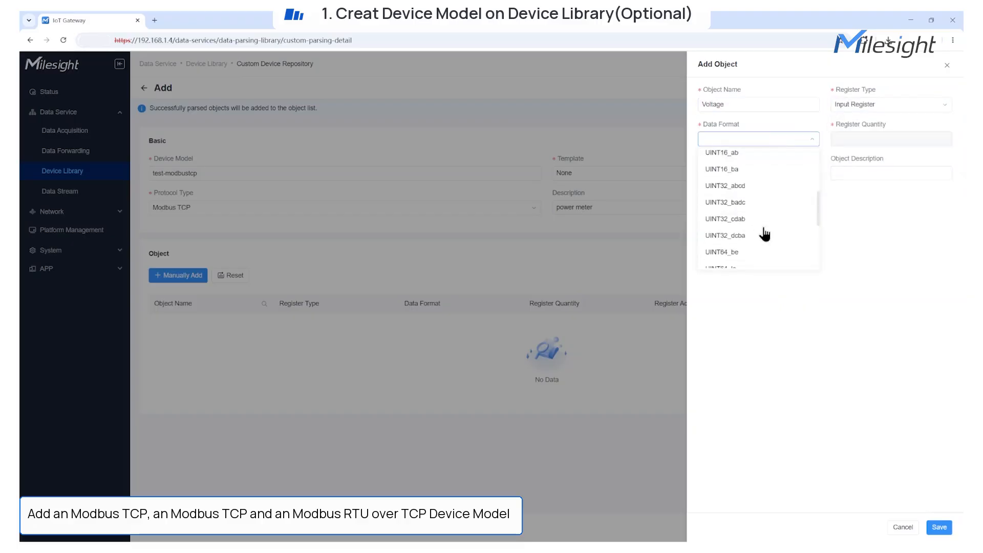
click(737, 197)
click(766, 173)
text(2)
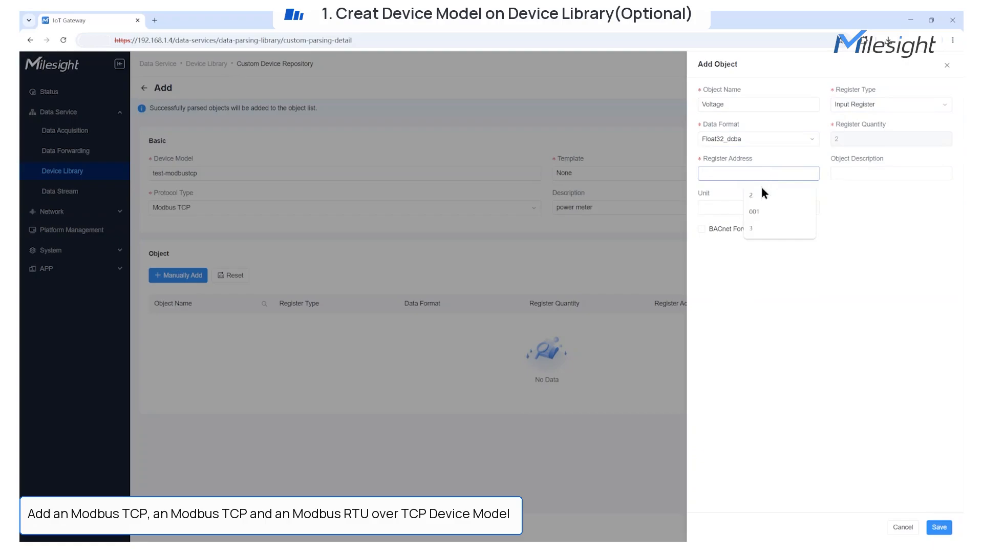
key(BackSpace)
text(30000)
Describe the Voltage object as "line coltage in volts", set its unit to V, enable BACnet forwarding and save it
click(856, 174)
text(line voltage in volts)
click(758, 207)
click(713, 323)
click(702, 230)
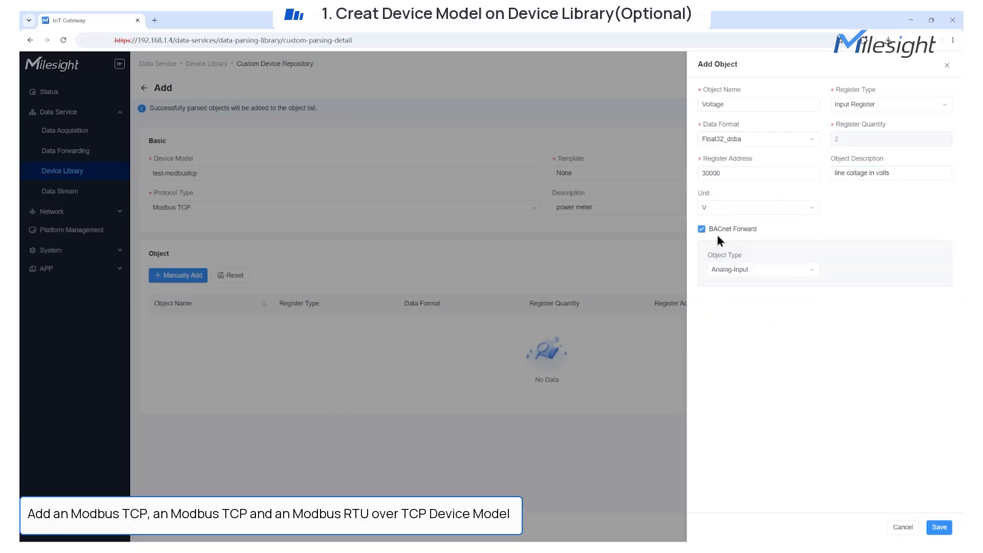
click(783, 270)
click(713, 302)
click(938, 527)
Define a Relay Control object as a Coil with register address 1 and the description "Realy on/off control"
click(178, 274)
click(725, 103)
text(Relay)
click(733, 104)
key(BackSpace)
text(o)
click(847, 106)
click(845, 123)
click(770, 174)
text(1)
click(847, 173)
text(Realy on/off control)
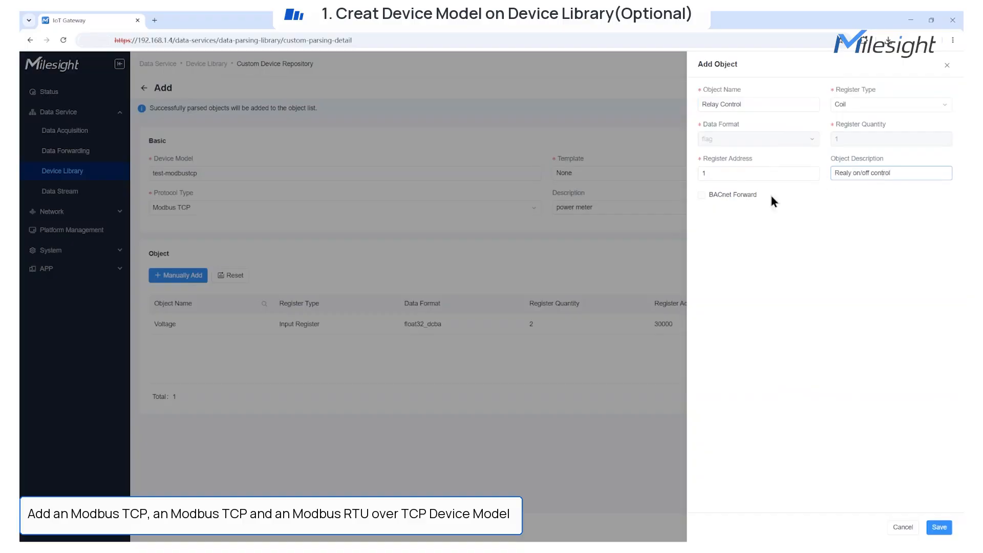
Enable BACnet forwarding for the relay object with the values 0 and 1, and save it with the Modbus TCP model
click(701, 195)
click(785, 237)
click(785, 240)
click(853, 236)
text(0)
click(779, 270)
text(1)
click(939, 527)
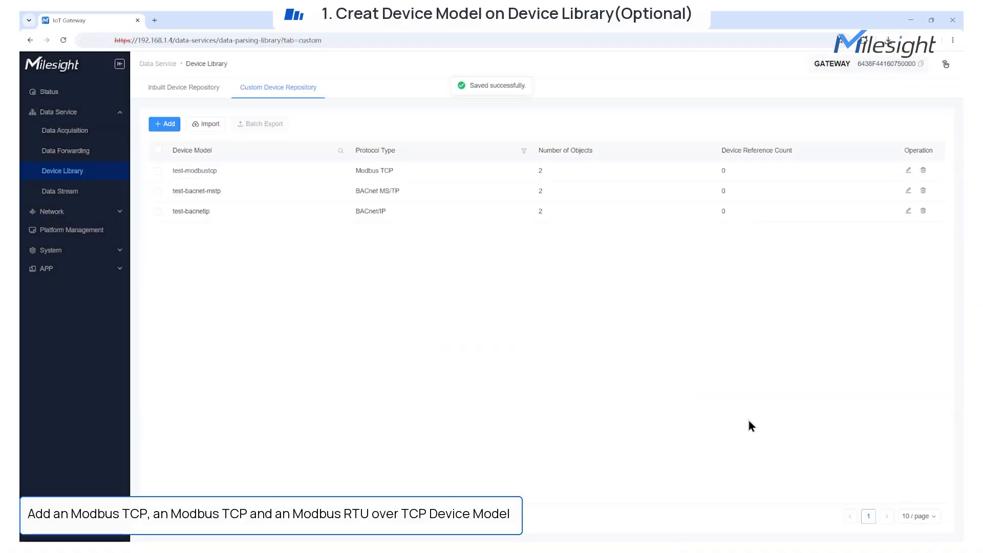
Set up a Modbus RTU device model named test-modbus-rtu with the description "TH sensor"
click(161, 123)
click(215, 208)
click(197, 292)
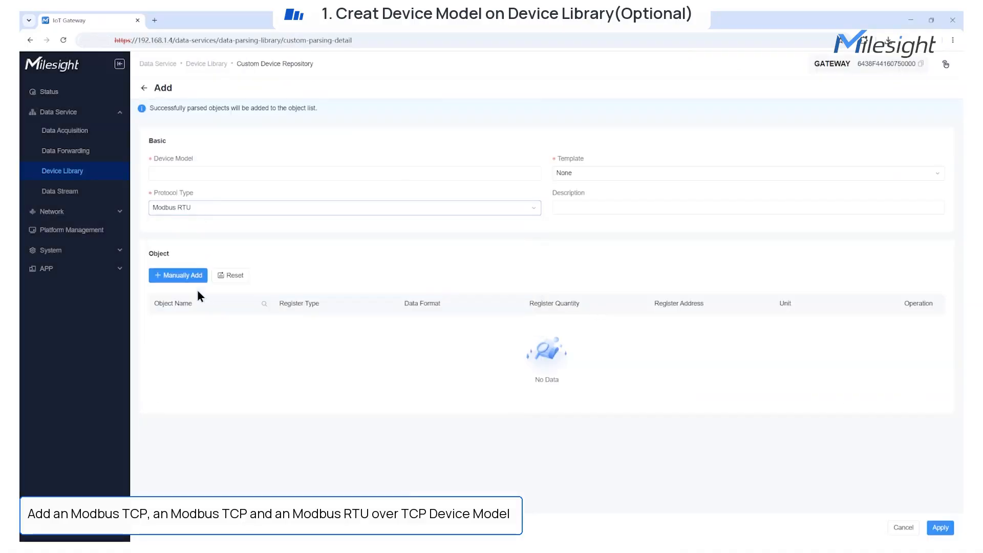
click(279, 171)
text(test-modbusrtu)
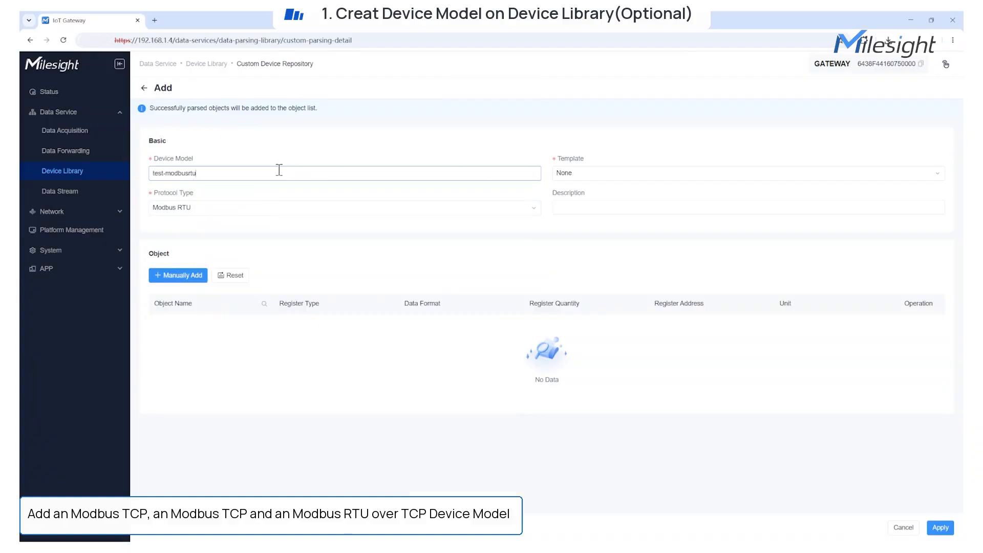
text(-)
click(575, 207)
text(TH sensor)
Define a temperature object as an Input Register with data format INT16_ab and register address 30001
click(174, 276)
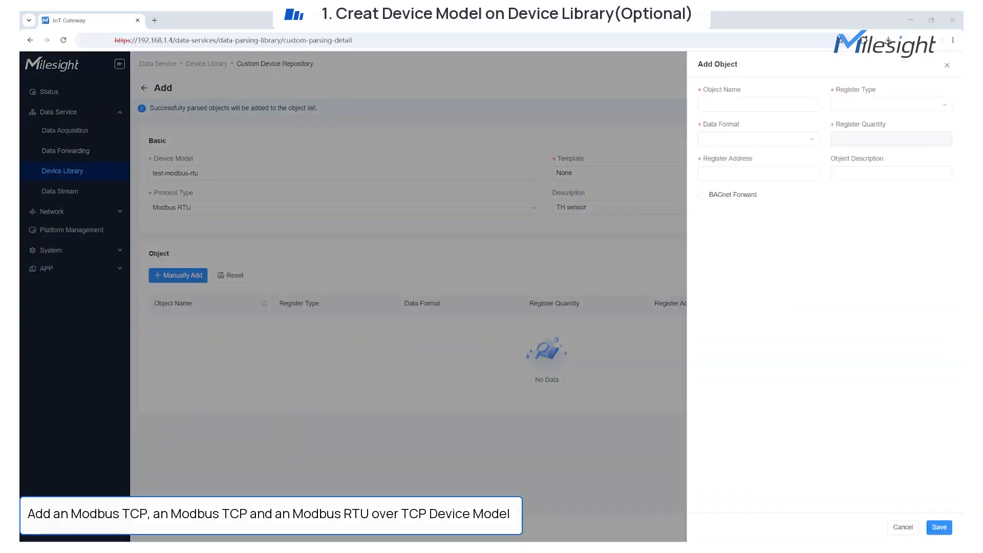
click(760, 105)
text(temperature)
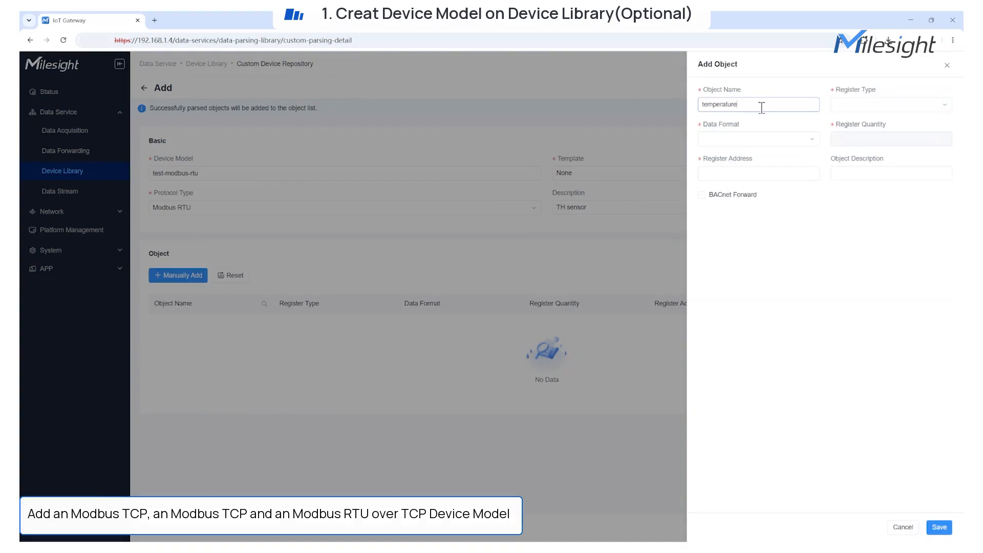
click(849, 105)
click(855, 158)
click(773, 139)
click(748, 160)
click(753, 174)
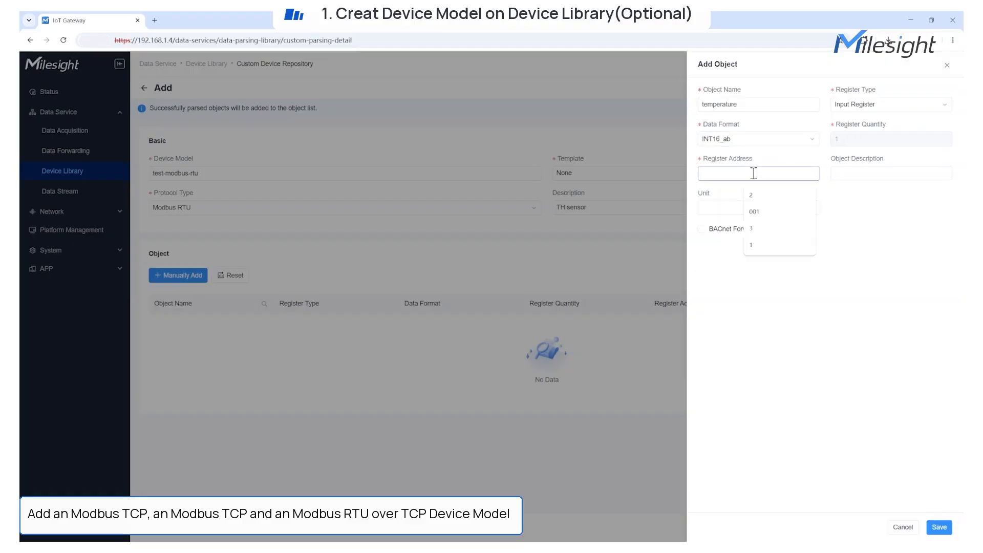
text(30001)
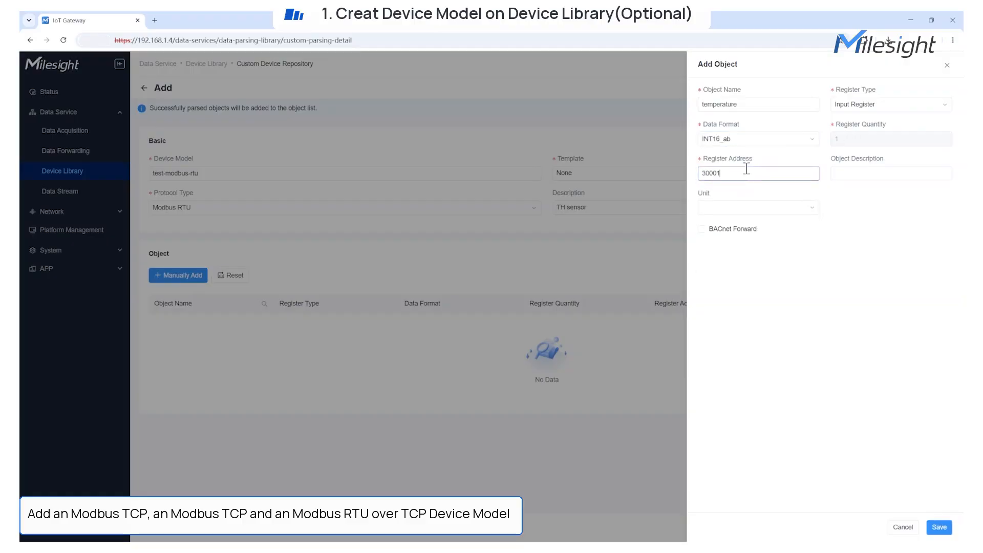
Describe the temperature object as "Ambient temperature", set its unit to °C, forward it to BACnet as Analog-Input and save it
click(863, 174)
text(Am)
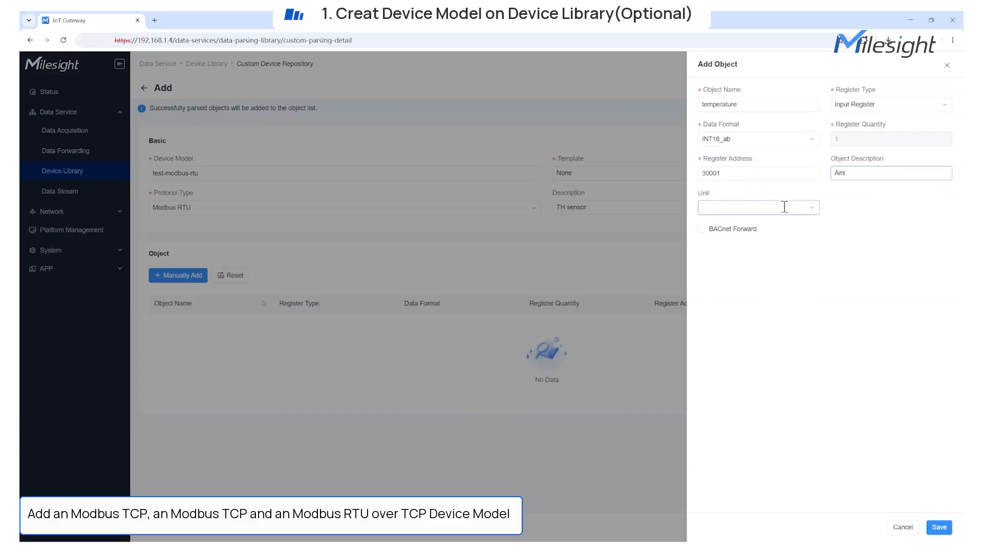
text(bient temperature)
click(785, 207)
scroll(726, 311, down, 5)
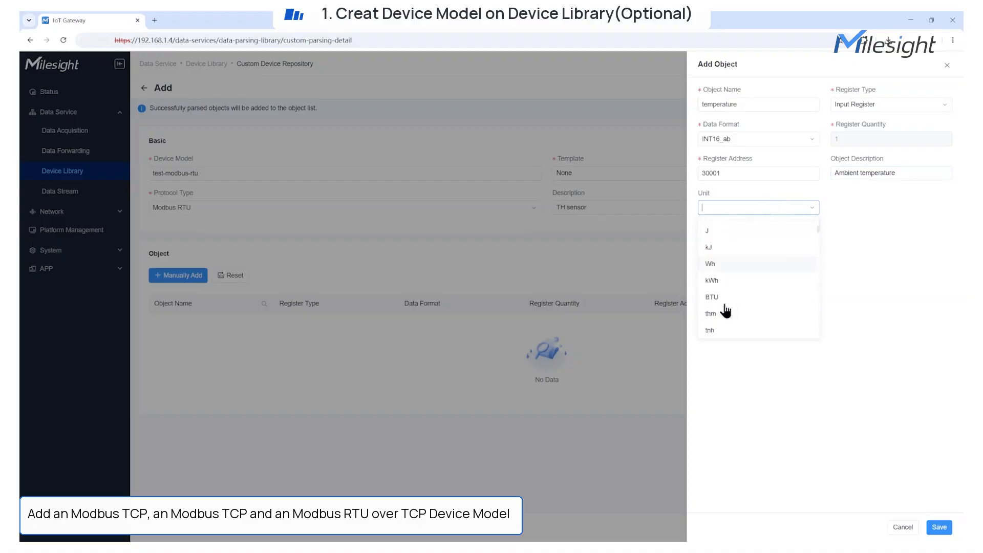
scroll(725, 307, down, 5)
click(716, 264)
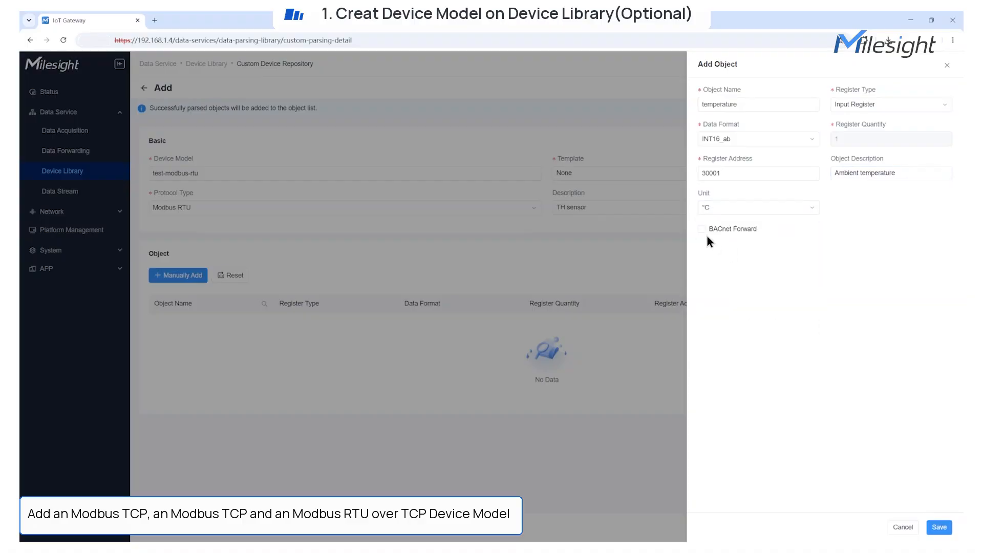
click(701, 229)
click(773, 271)
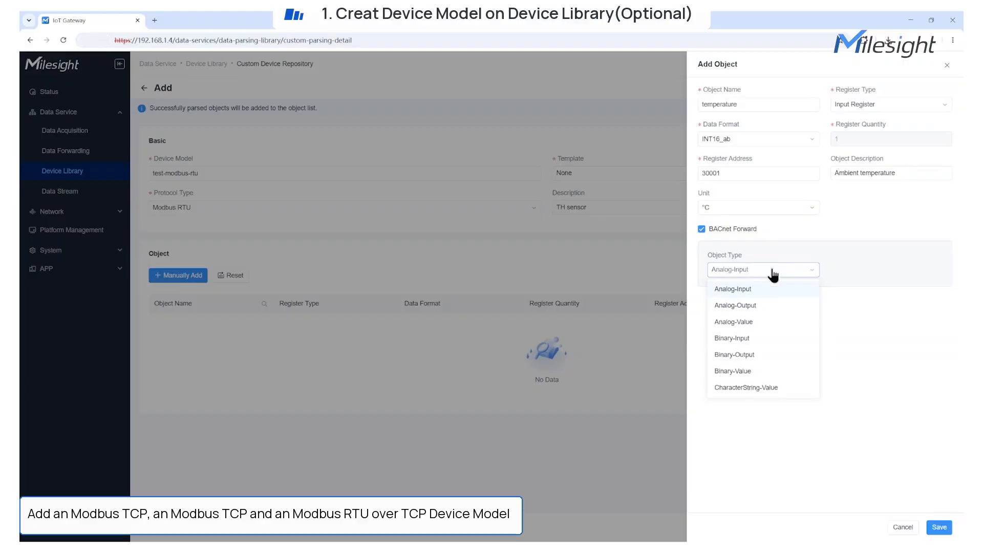
click(732, 288)
click(940, 528)
Define a Humidity object as an Input Register with data format INT16_ab and register address 30002
click(176, 277)
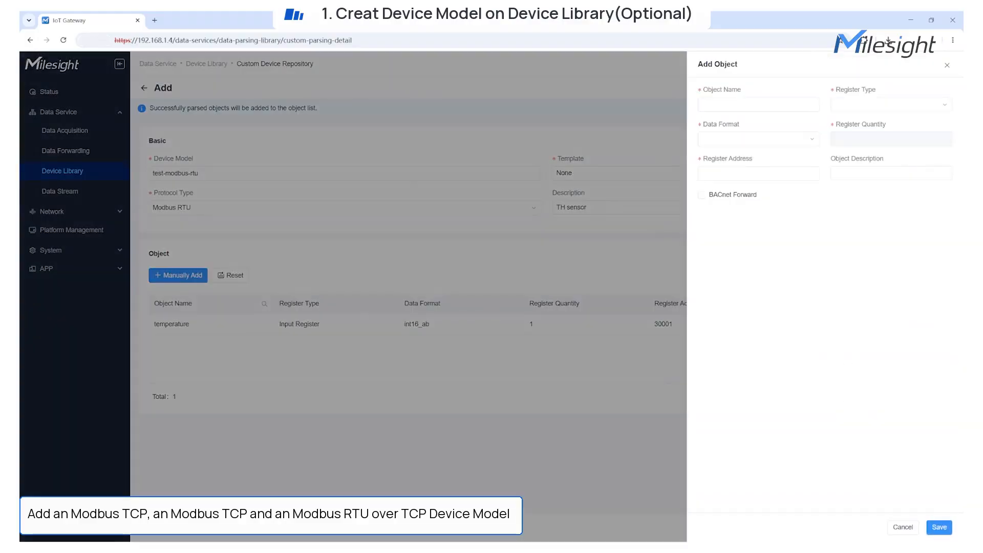
click(748, 104)
text(Humidity)
click(850, 112)
click(851, 174)
click(757, 140)
click(727, 158)
click(756, 145)
click(755, 173)
click(755, 173)
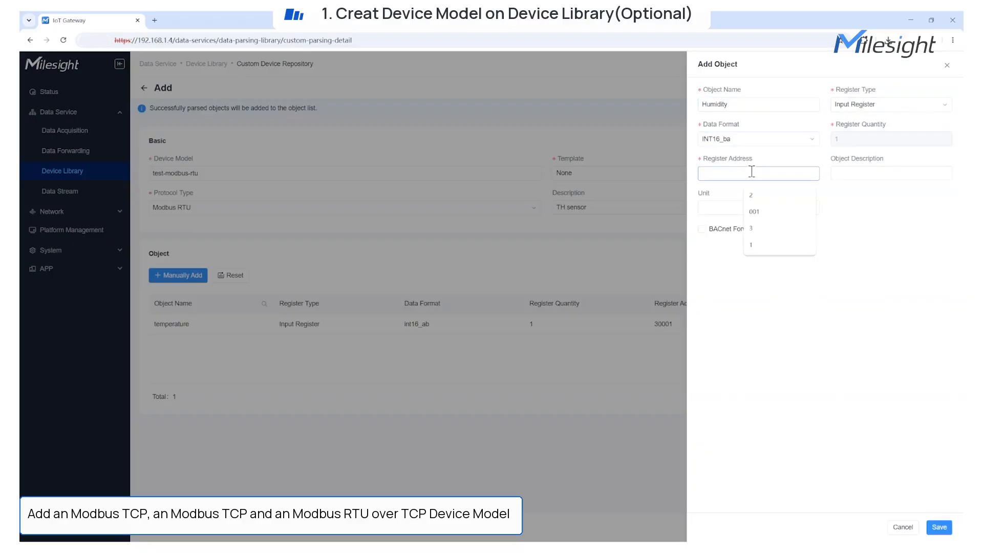
text(30002)
Describe the Humidity object as "Relative humidity" with unit %, forward it to BACnet as Analog-Input, and save it with the Modbus RTU model
click(846, 174)
text(Relative humidity)
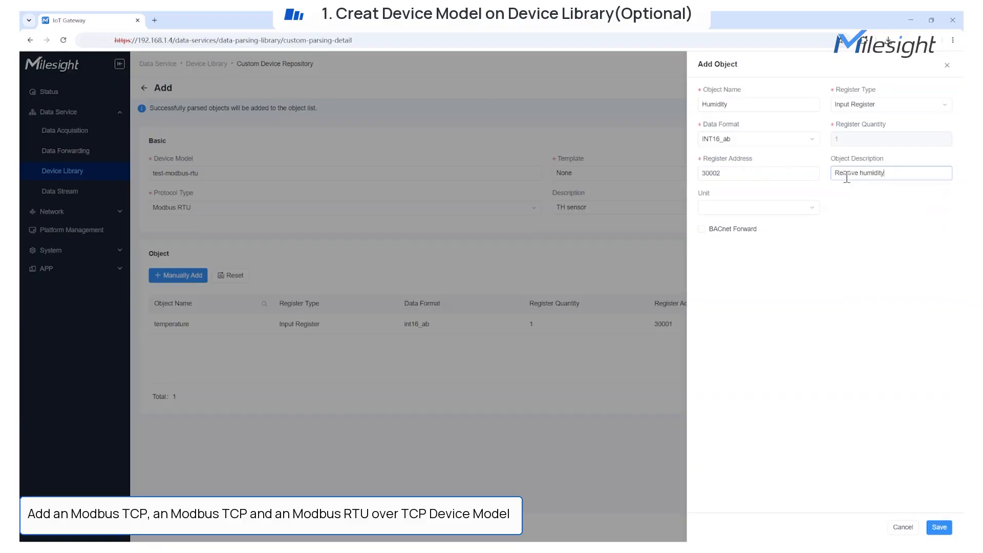
click(786, 205)
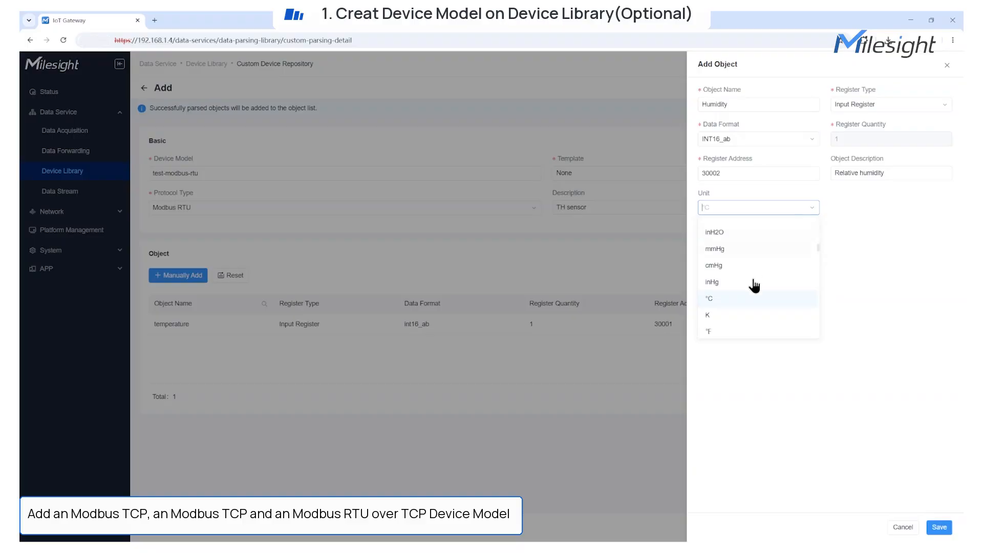
scroll(755, 291, down, 2)
scroll(755, 291, up, 8)
text(%)
click(727, 231)
click(702, 229)
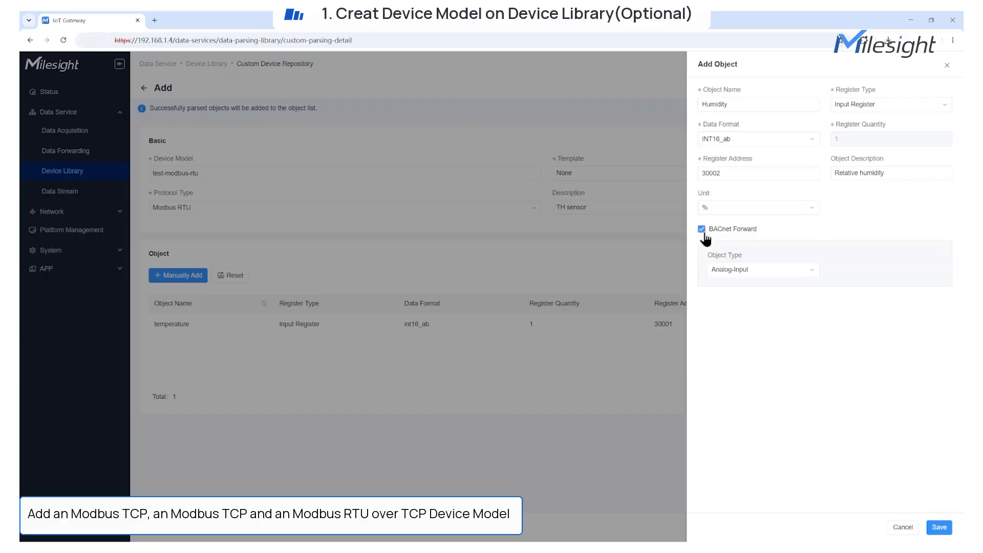
click(940, 528)
click(949, 531)
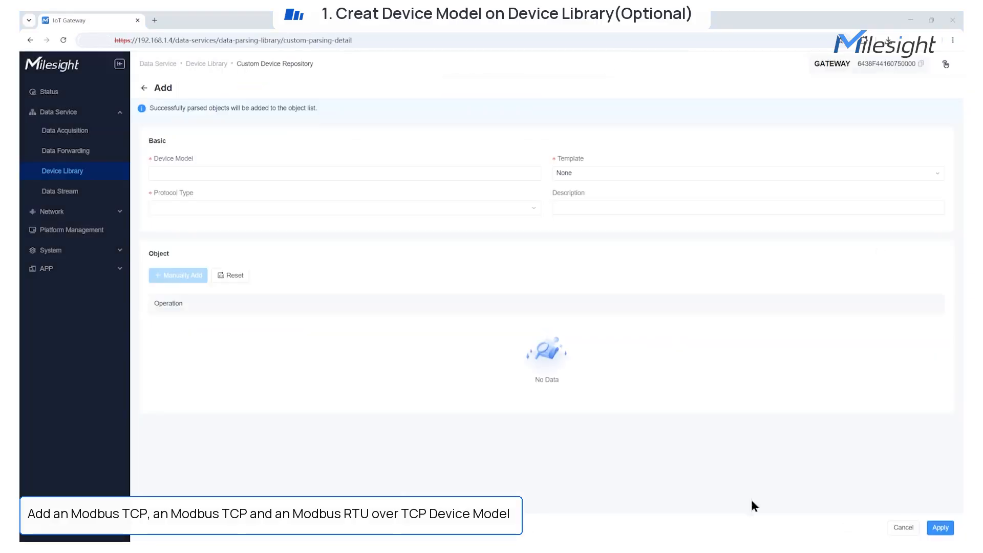
Set up a Modbus RTU over TCP device model named test-modbus-rtu-over-tcp with the description "Pressure Sensor"
click(343, 207)
click(252, 310)
click(298, 174)
text(test-modb)
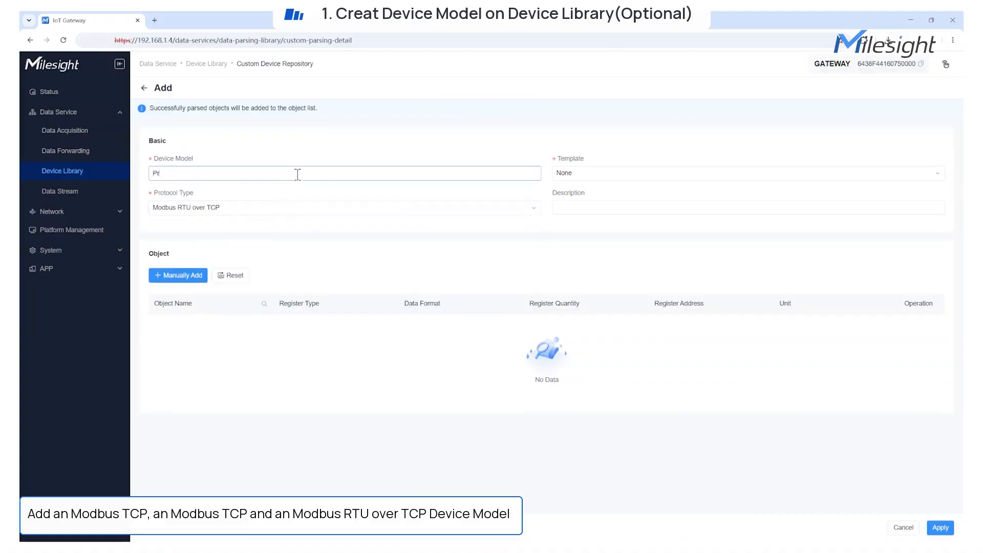
text(us-rtu-over-tcp)
click(591, 204)
text(Pressure Sensor)
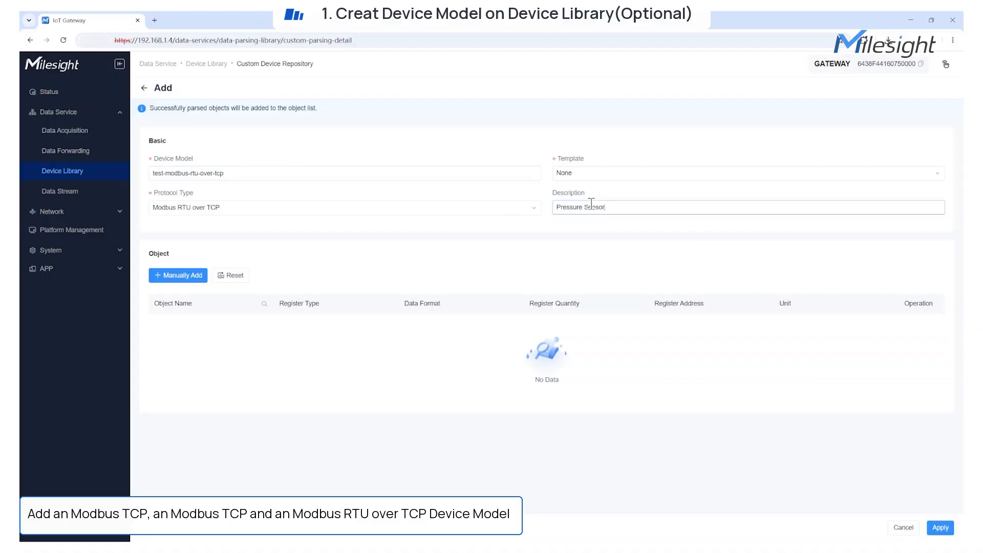
Define a Pressure object as an Input Register with data format Float32_cdab and register address 30003
click(177, 276)
click(720, 104)
text(Pressure)
click(871, 107)
click(841, 165)
click(784, 139)
scroll(776, 212, down, 5)
click(758, 176)
click(787, 174)
text(30003)
Describe the Pressure object as "pressure", set its unit to bar, forward it to BACnet as Analog-Input and save it
click(840, 174)
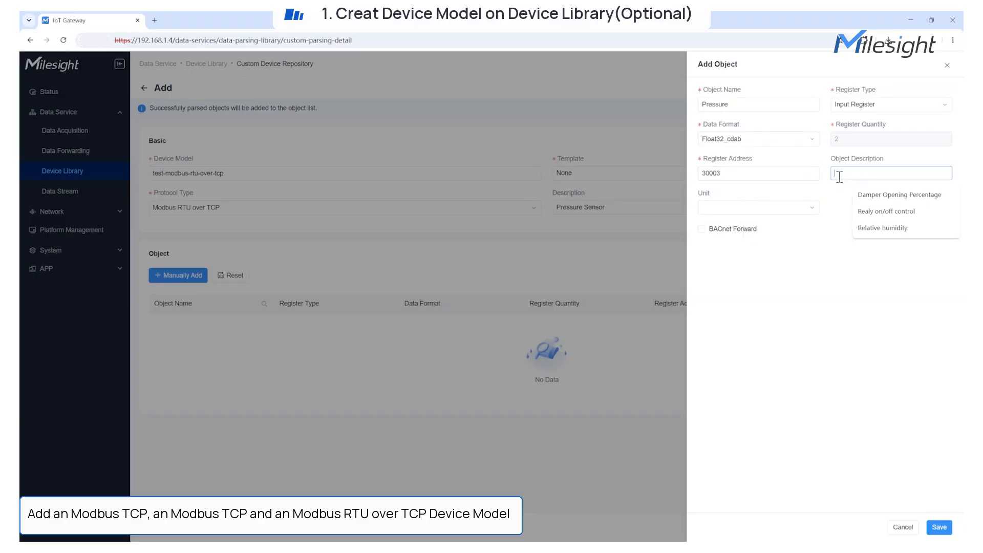
text(pressure)
click(786, 204)
text(bar)
click(701, 229)
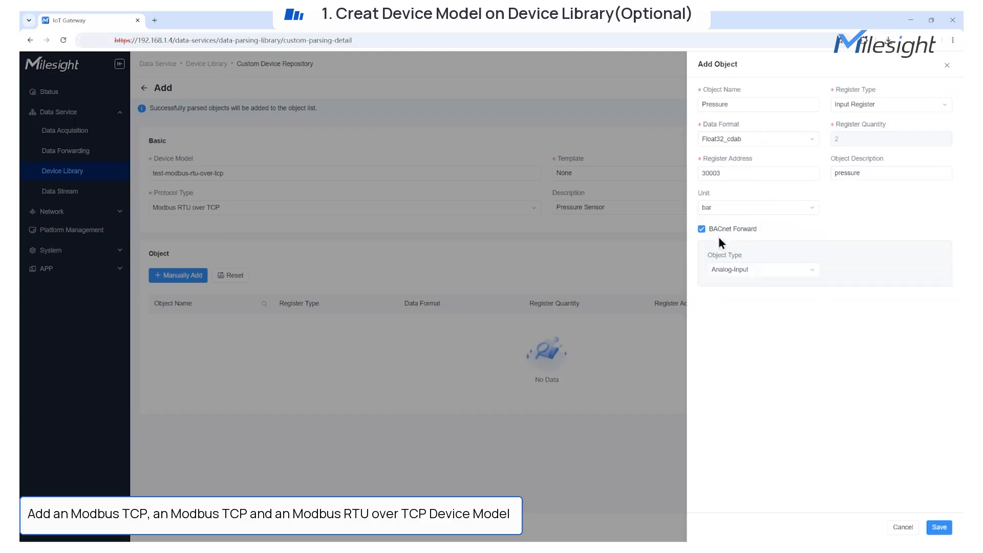
click(939, 528)
Add a valve position object to the Modbus RTU over TCP model as a Holding Register with data format UINT16_ba and register address 40001
click(180, 276)
click(719, 104)
text(Value Position)
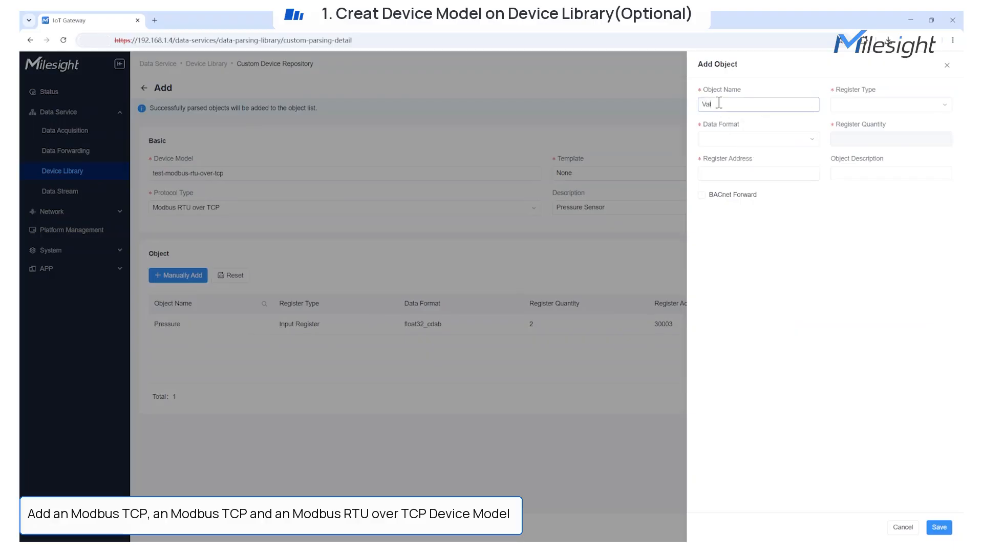
click(849, 106)
click(861, 156)
click(757, 139)
scroll(753, 193, down, 3)
click(752, 198)
click(759, 173)
text(4000)
Describe the object as "valve position", correct its name to "Valve Position" and set its unit to %
click(853, 175)
text(valve position)
click(715, 104)
key(BackSpace)
text(v)
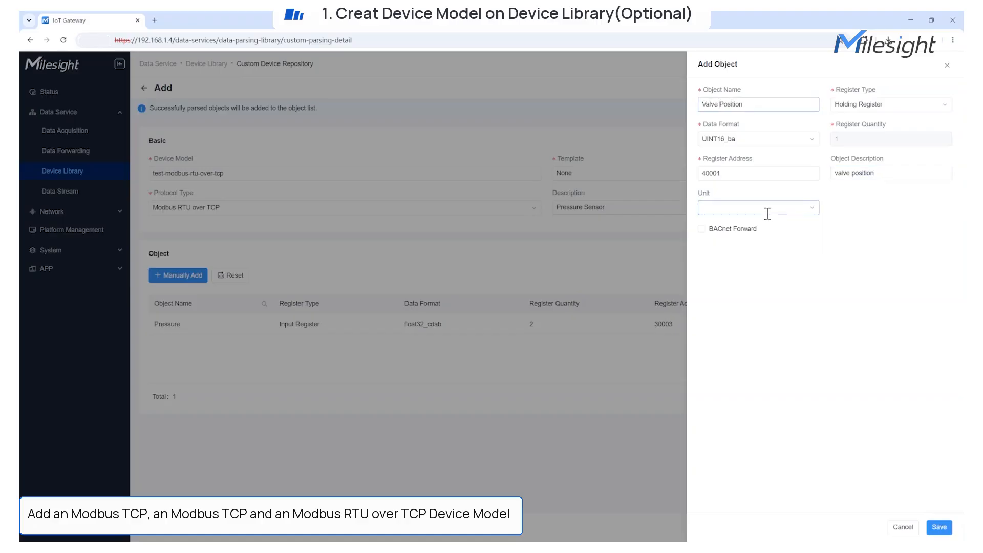
click(737, 206)
text(%)
click(732, 227)
Forward the Valve Position object to BACnet as Analog-Output and save it with the Modbus RTU over TCP model
click(701, 229)
click(762, 269)
click(729, 306)
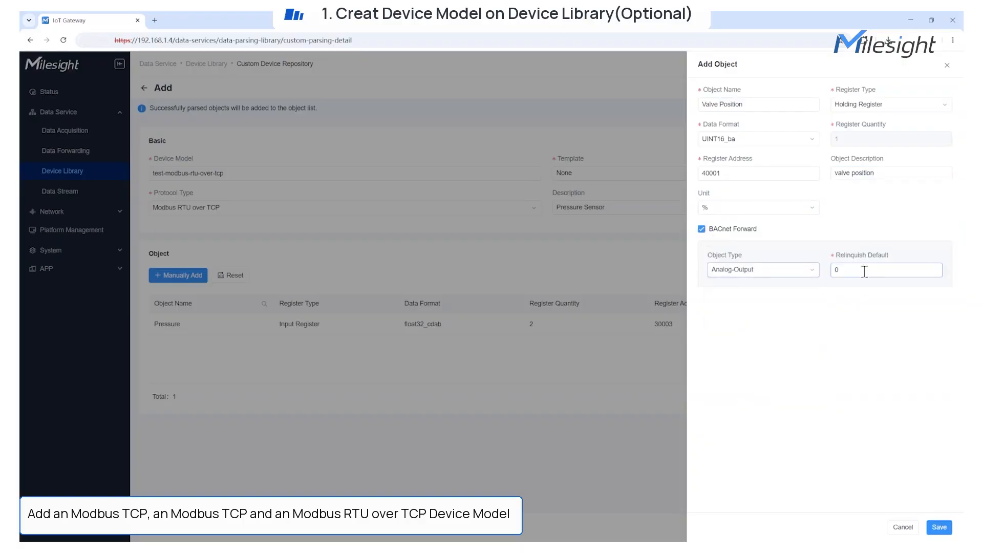
click(766, 272)
scroll(815, 361, down, 1)
scroll(815, 360, up, 1)
click(876, 346)
click(940, 529)
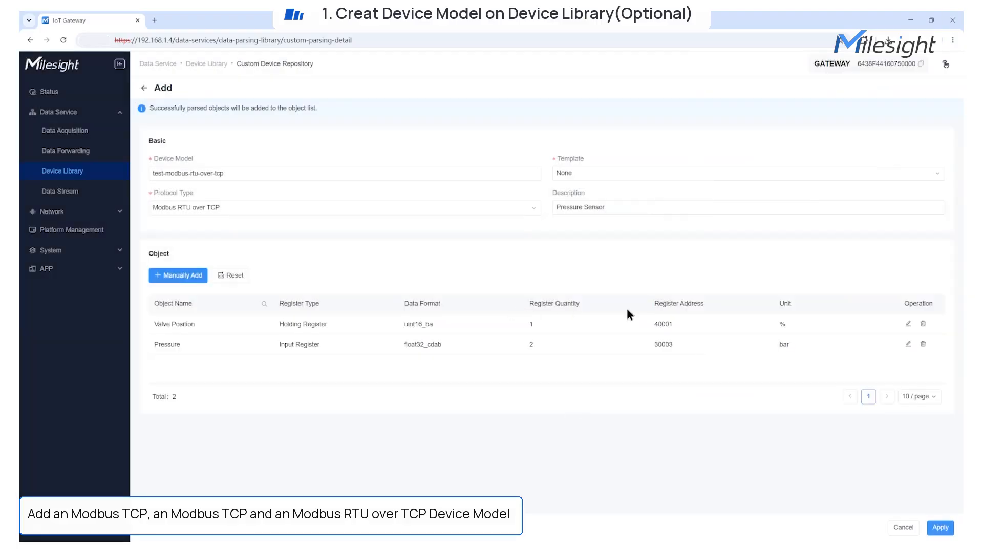
click(942, 527)
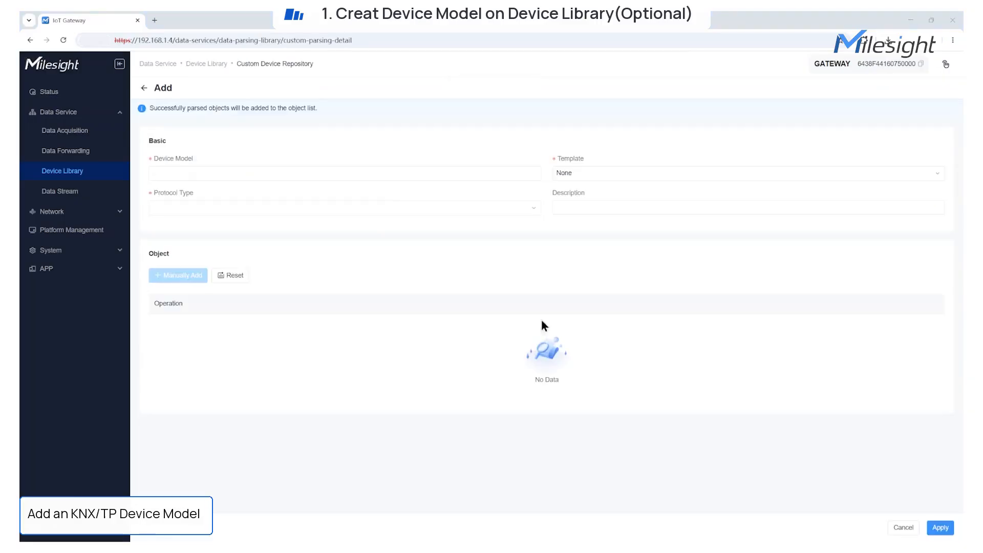
Set up a KNX/TP device model named test-knx-tp with the description "lighting controller"
click(169, 204)
click(167, 324)
click(183, 173)
text(test-knx-tp)
click(573, 208)
text(lighting controller)
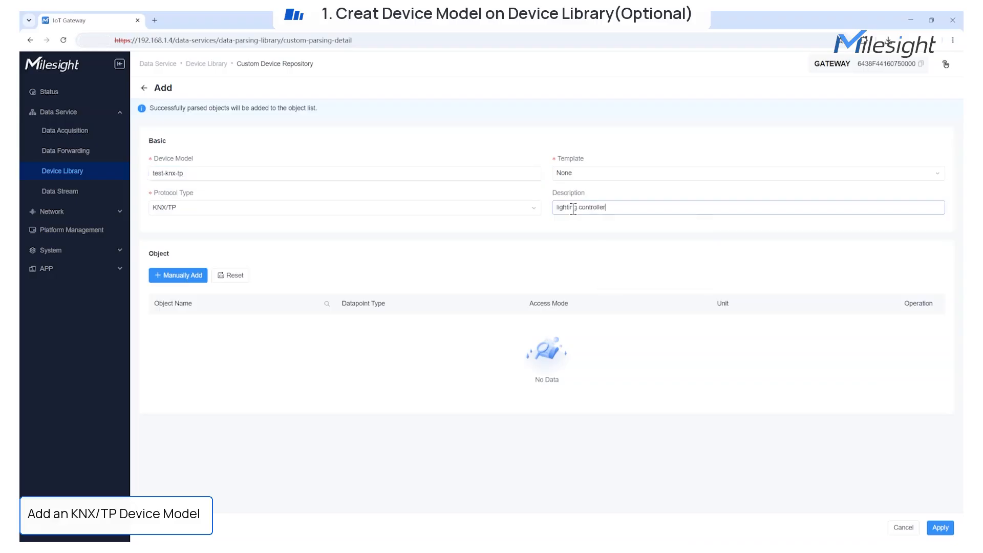
Add a Brightness object described as "Dimming level" with datapoint type 5.001
click(197, 277)
click(742, 104)
text(Brightness)
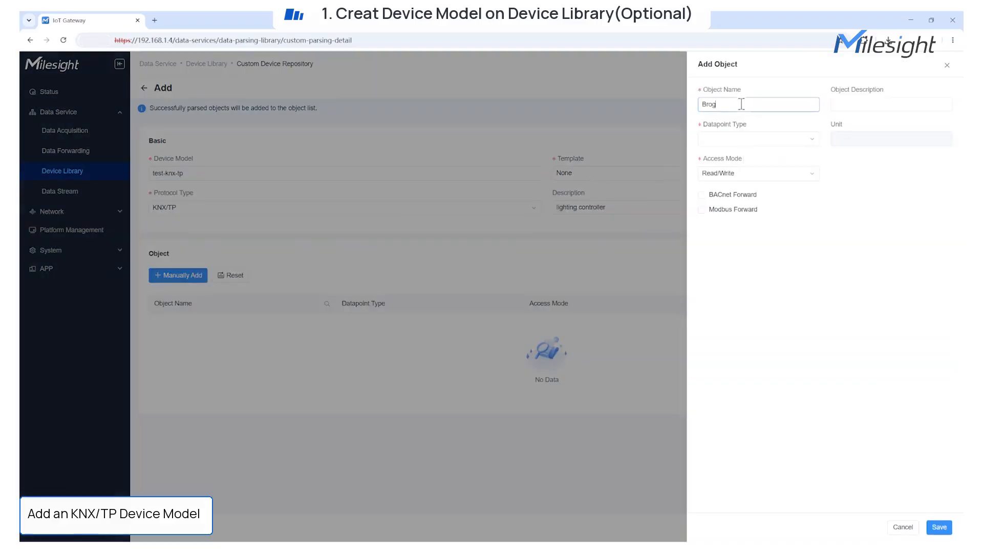
click(843, 104)
text(Dimming level)
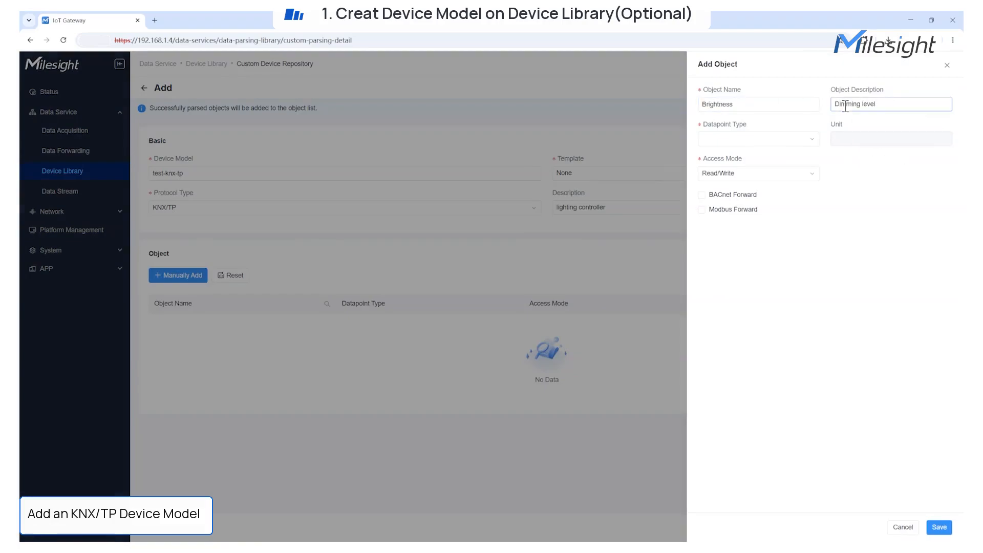
click(786, 138)
text(5.001)
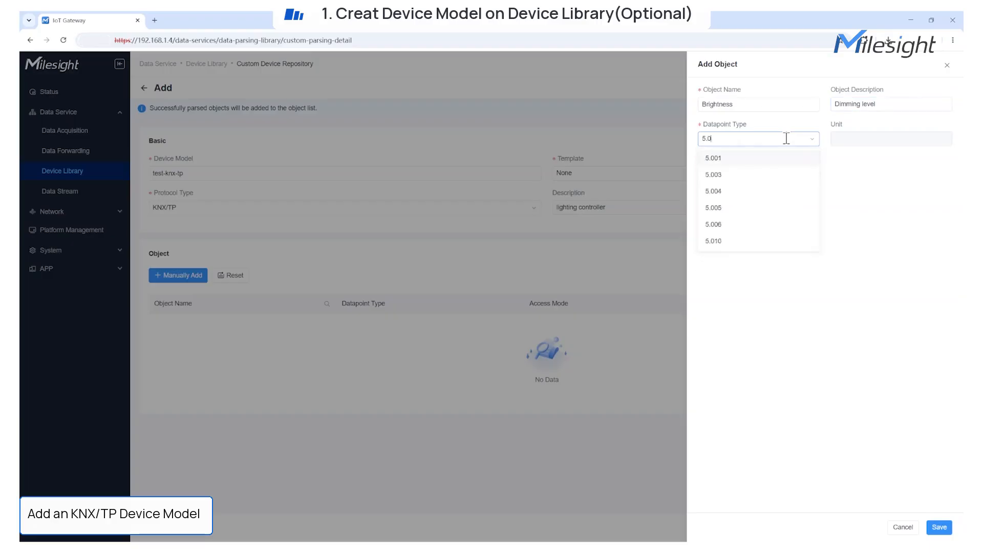
click(773, 165)
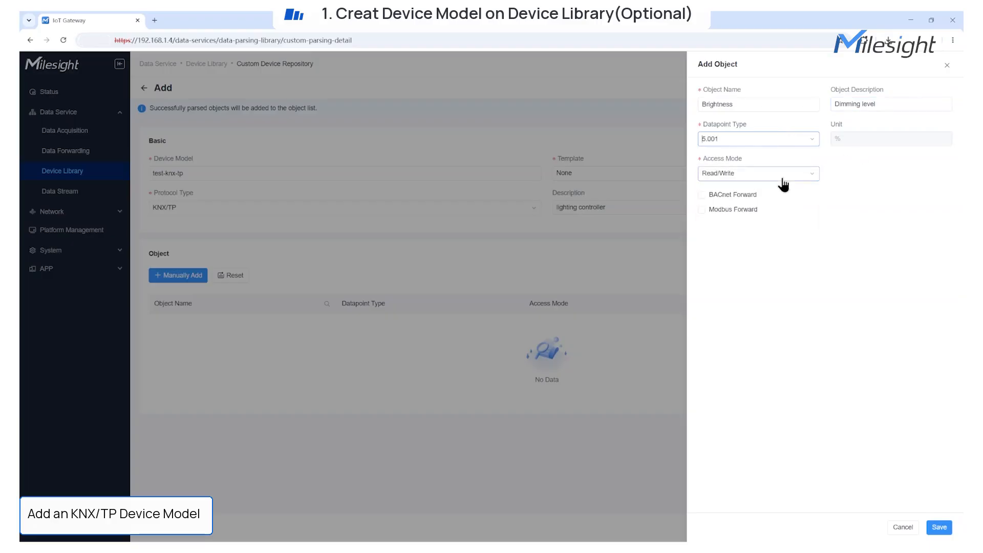
Forward the Brightness object to BACnet as Analog-Output and to Modbus as a UINT16_ba Holding Register, and save it
click(702, 197)
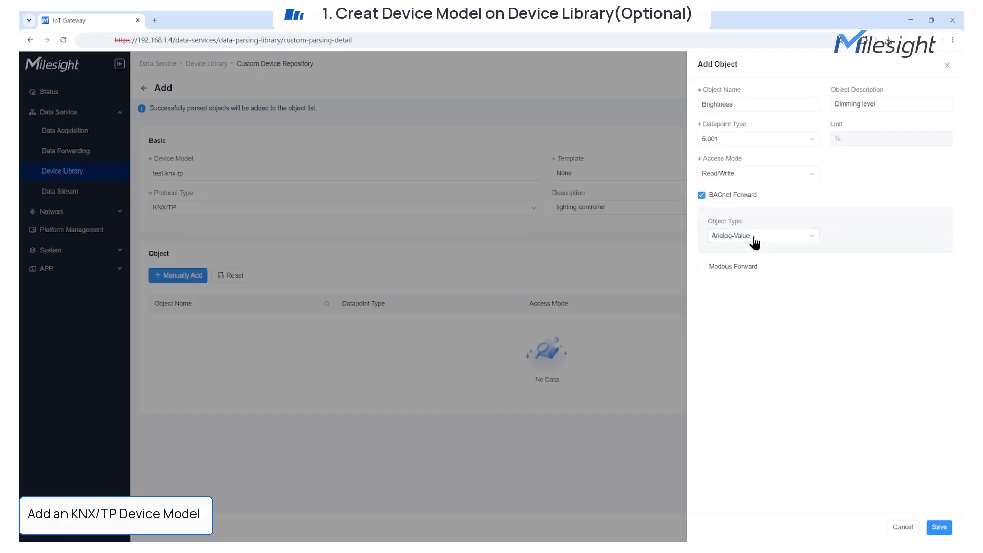
click(702, 268)
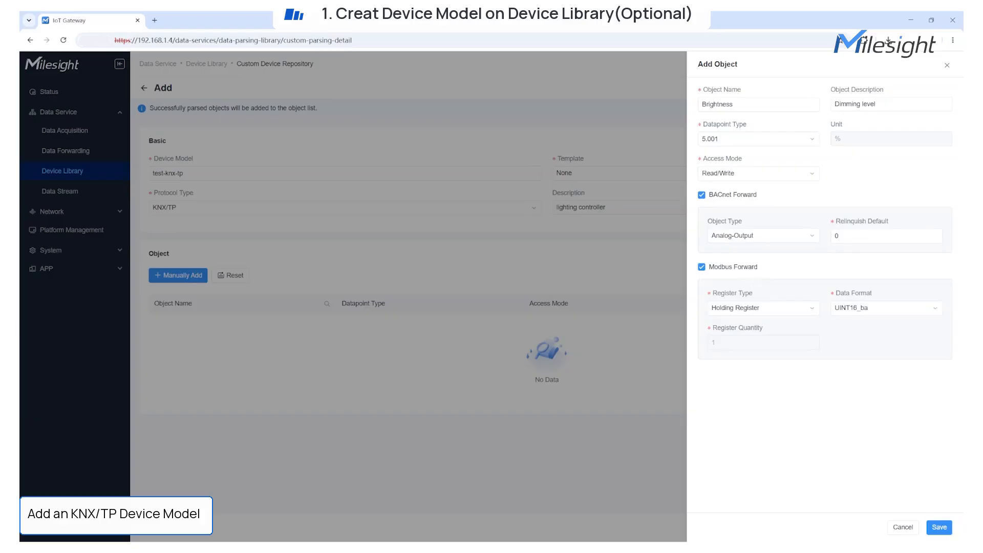
click(939, 528)
Add a Switch object described as "switch on/off control" with datapoint type 1.001 and Read/Write access
click(705, 109)
text(Switch)
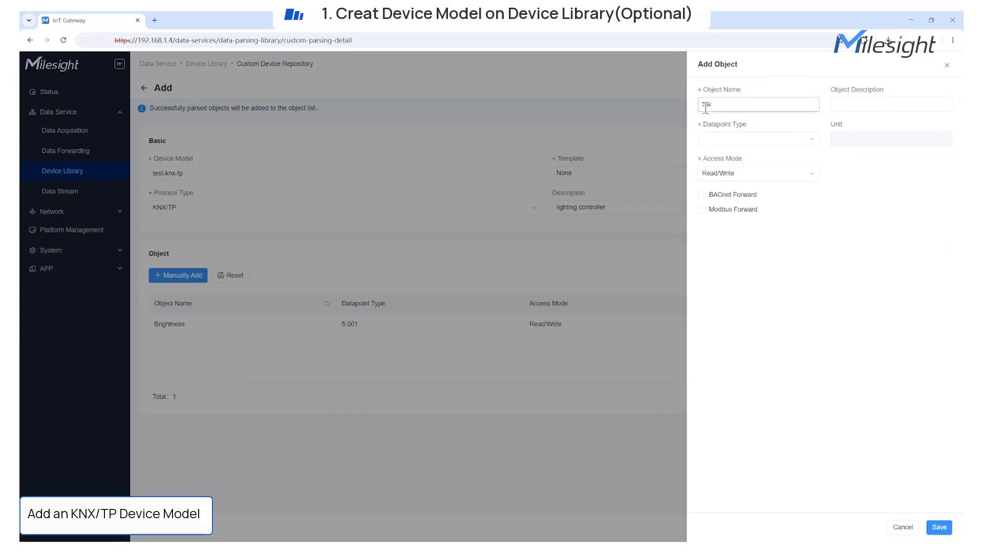
click(843, 106)
text(switch on/off control)
click(773, 138)
click(794, 171)
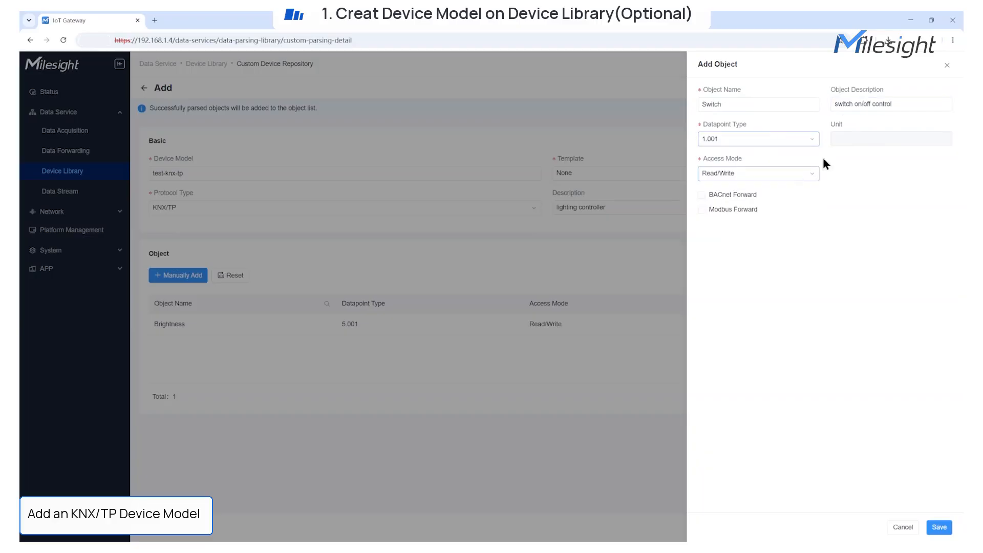
click(794, 175)
click(720, 222)
Forward the Switch object to BACnet as Binary-Output with active text "on" and inactive text "off", and save it with the KNX/TP model
click(701, 194)
click(762, 235)
click(767, 338)
click(750, 270)
text(on)
click(844, 270)
text(off)
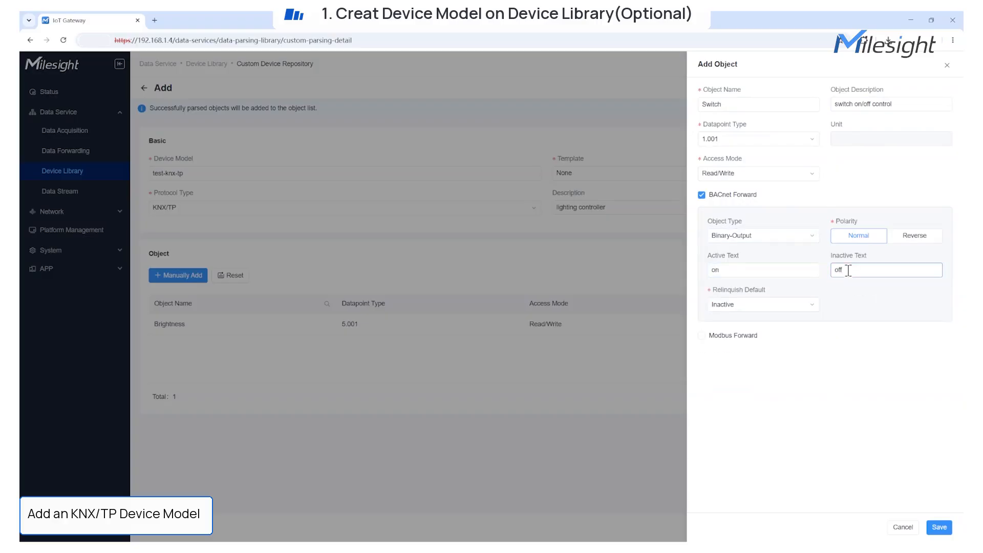
click(702, 335)
click(702, 336)
click(939, 527)
click(939, 527)
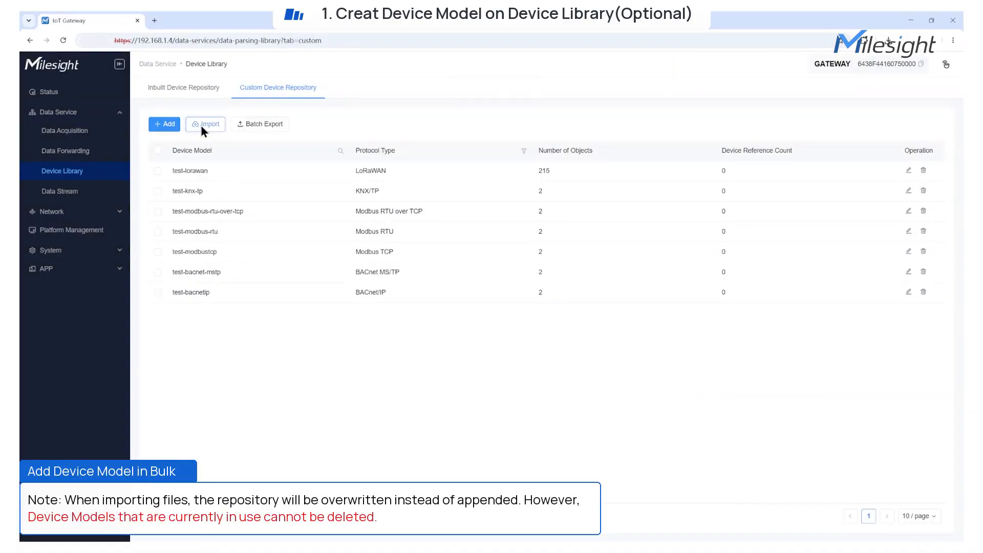
Import the codec file into the custom device repository
click(201, 125)
click(155, 160)
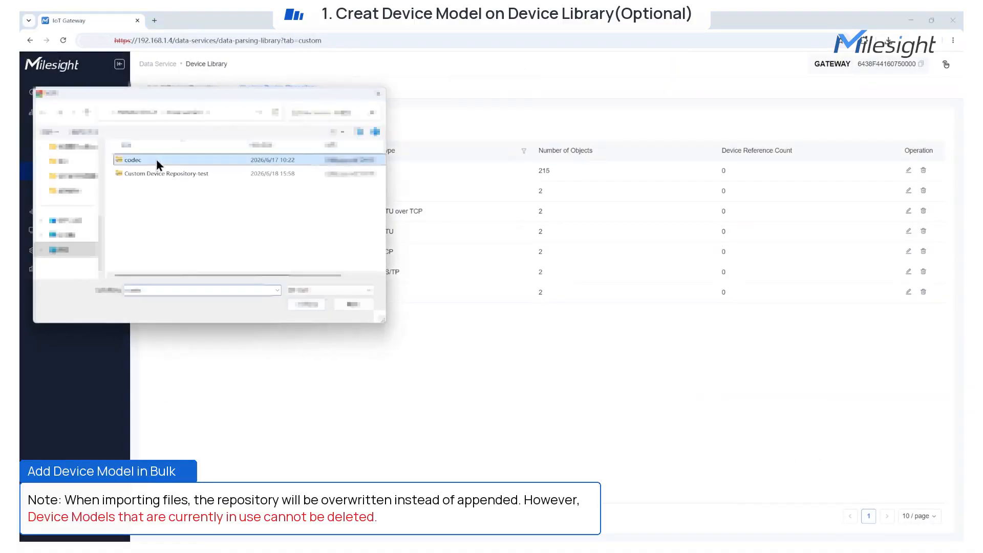
double_click(156, 160)
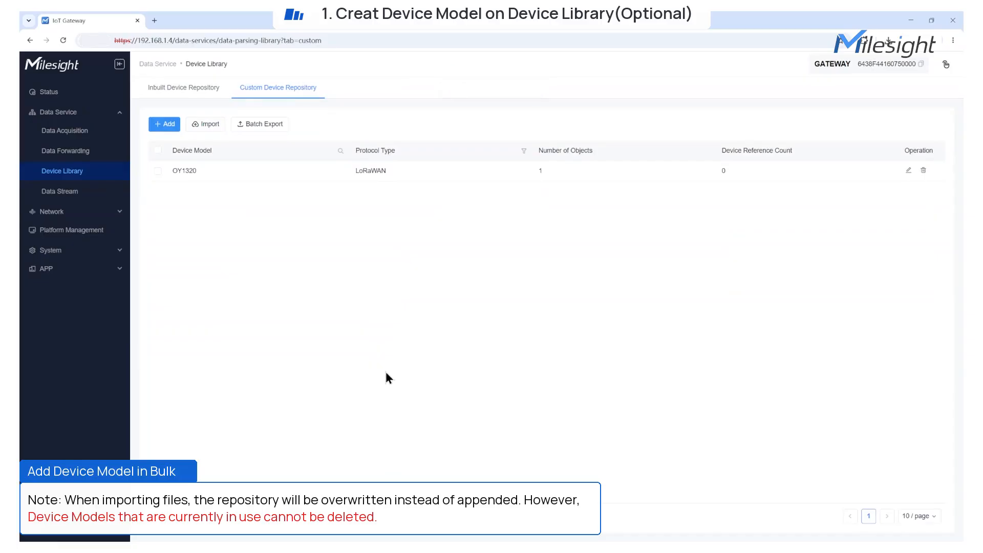
Import the Custom Device Repository-test file into the custom device repository
click(214, 127)
double_click(182, 177)
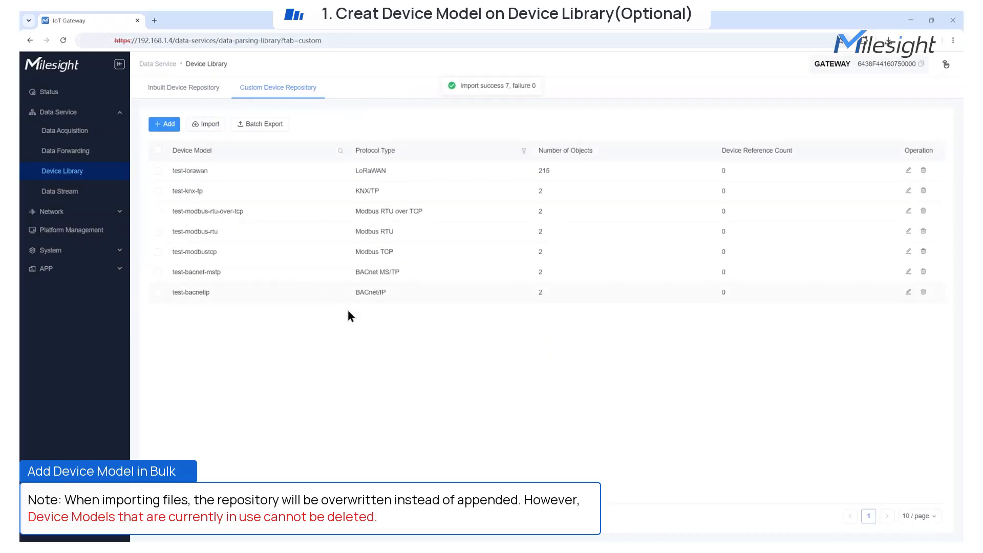
Select all the device models in the custom device repository
click(158, 150)
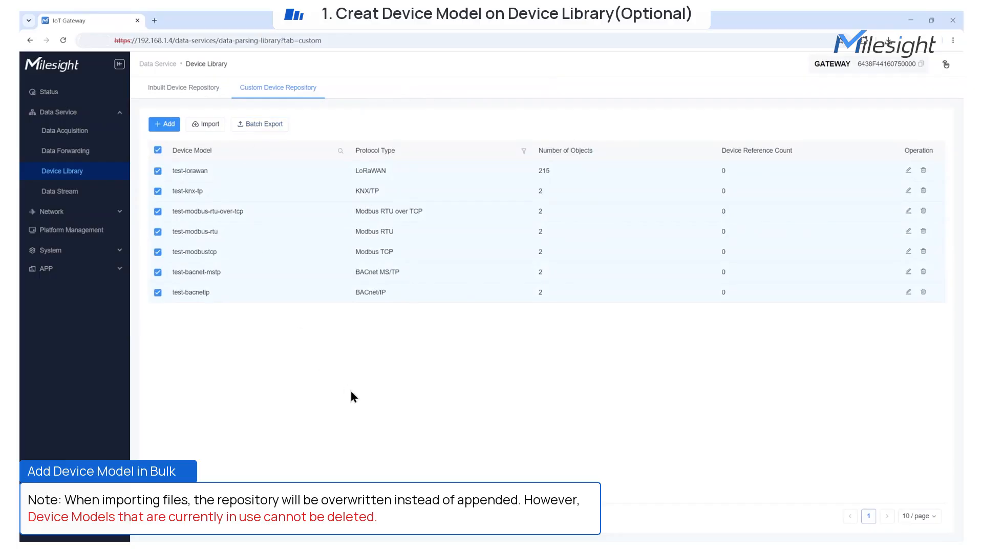